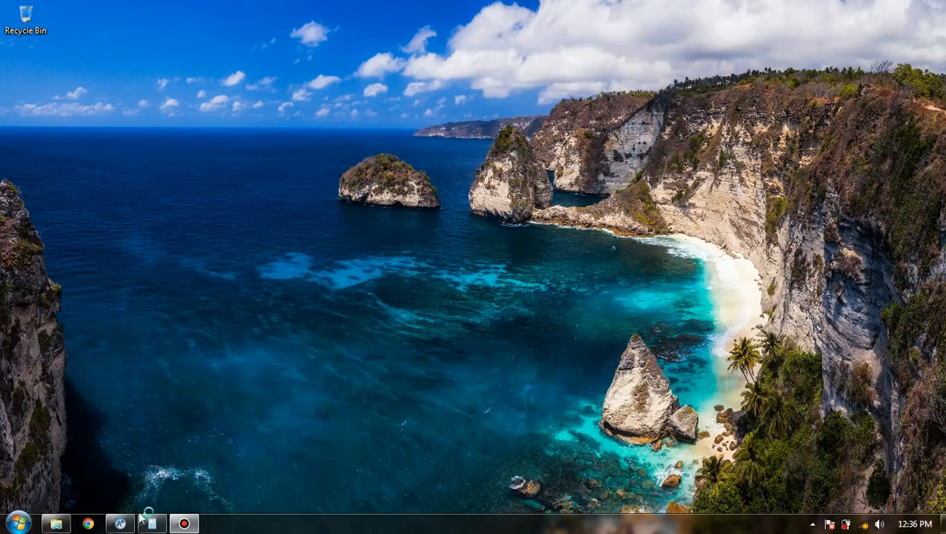
# Step: Switch to Aspen Plus and add a horizontal material stream named FEED to the main flowsheet
pyautogui.click(132, 525)
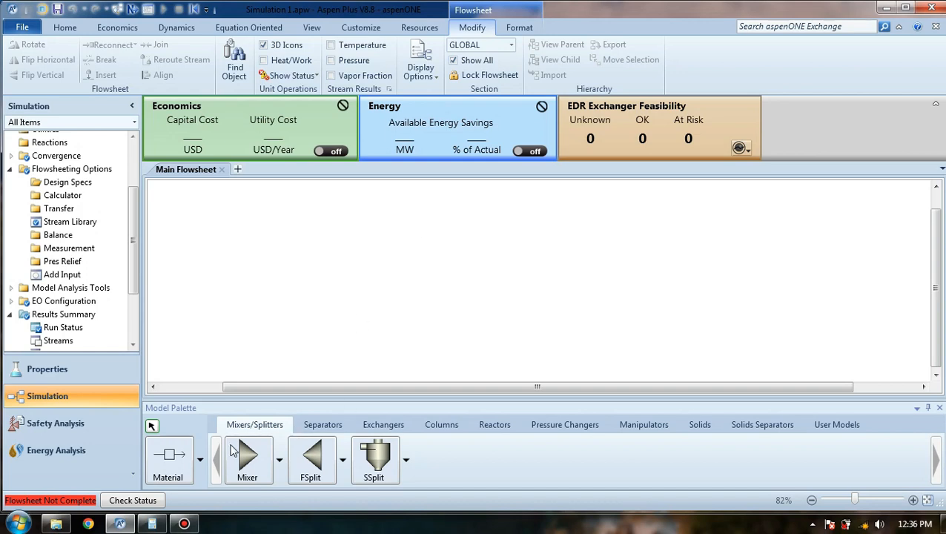
pyautogui.click(165, 456)
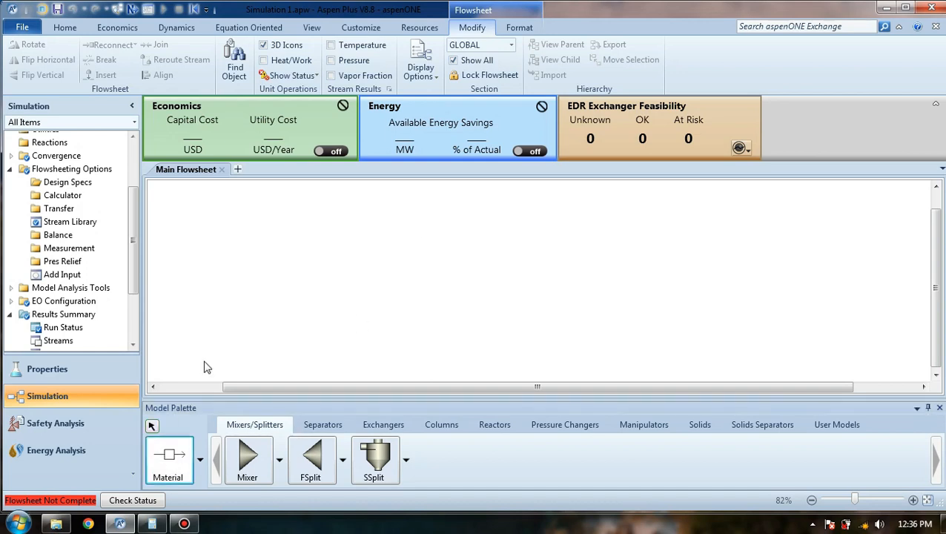
pyautogui.click(285, 285)
pyautogui.click(350, 284)
pyautogui.write('FEED')
pyautogui.press('Return')
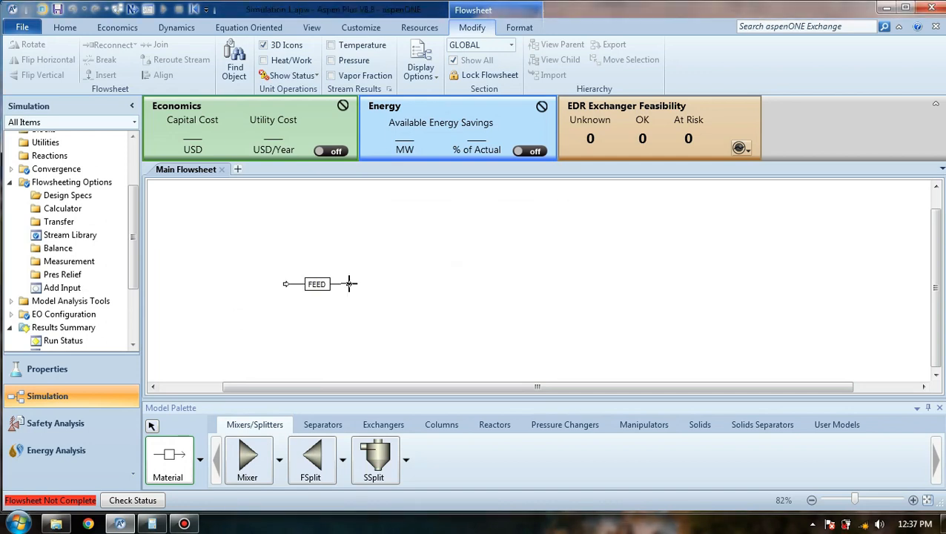
# Step: Add a second material stream named VAPOR above and to the right of FEED
pyautogui.click(430, 222)
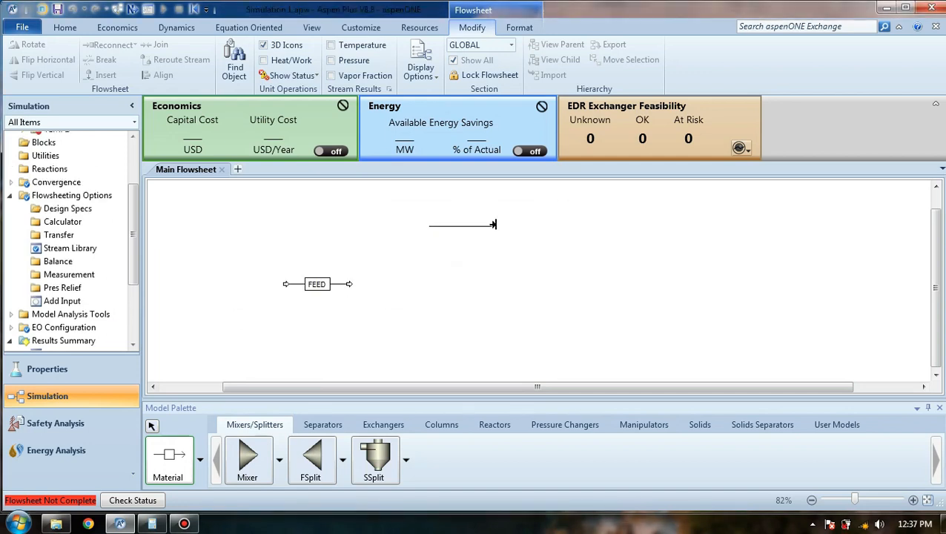
pyautogui.click(496, 223)
pyautogui.write('VA')
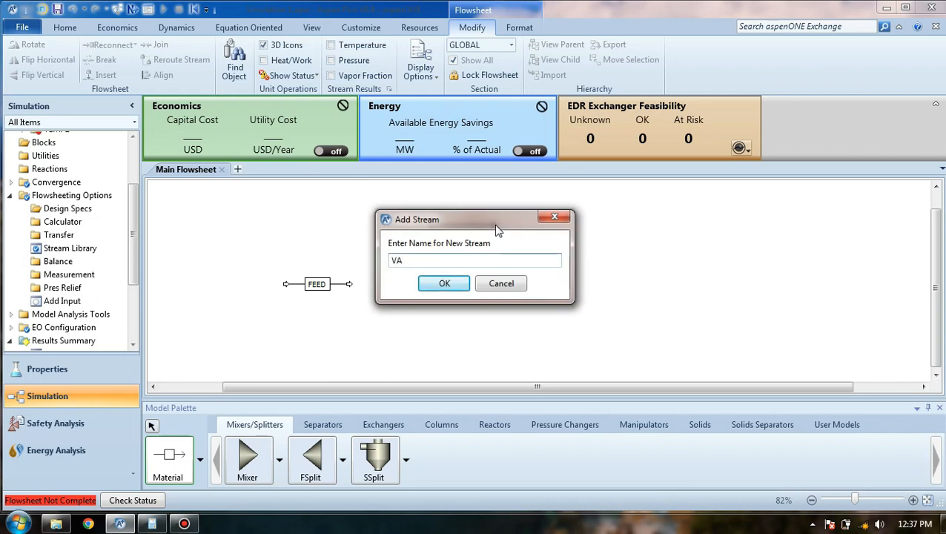
pyautogui.write('POR')
pyautogui.press('Return')
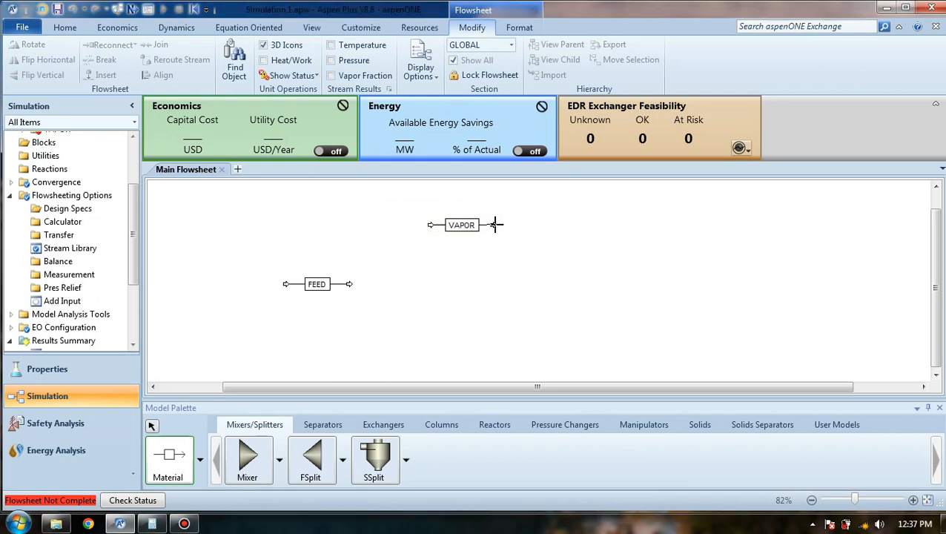
# Step: Add a third material stream named LIQUID below VAPOR
pyautogui.click(434, 344)
pyautogui.click(498, 343)
pyautogui.write('LIQUID')
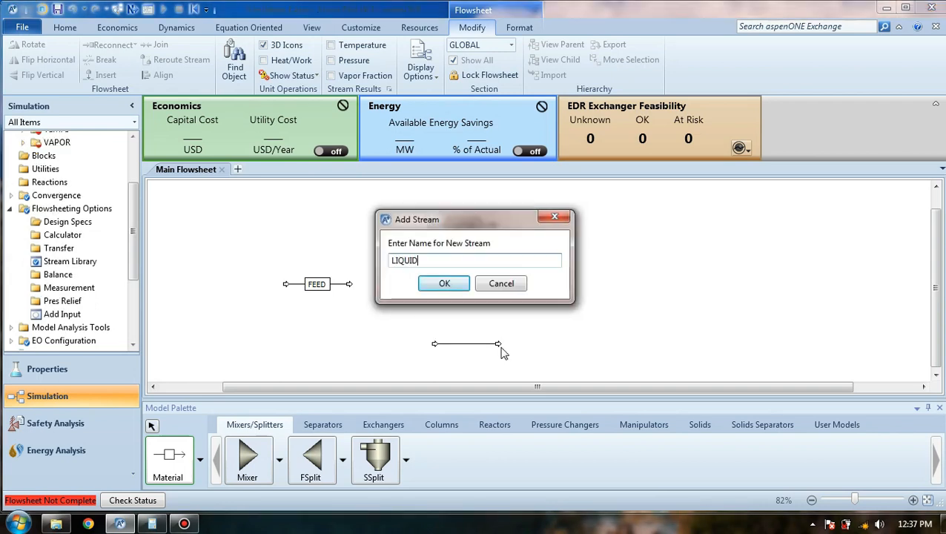
pyautogui.press('Return')
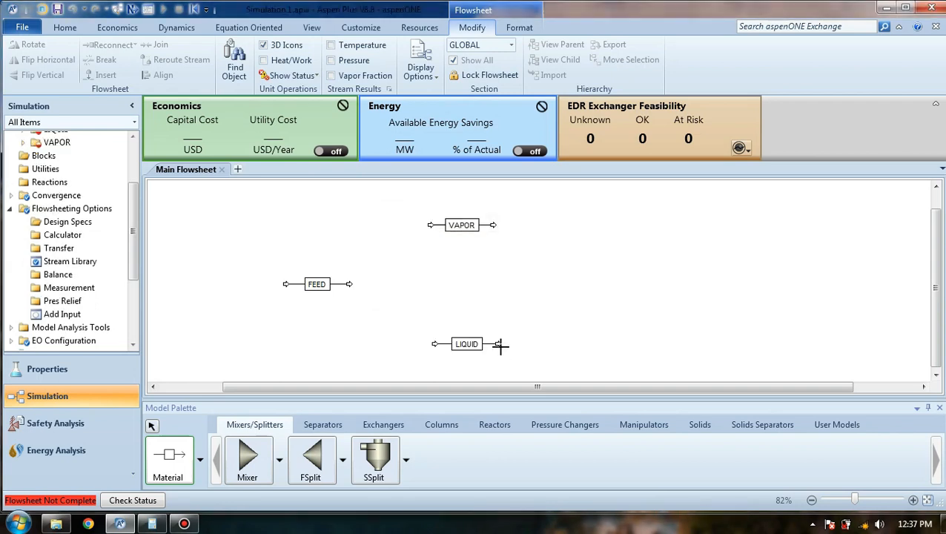
# Step: Place a Flash2 separator block named FD just right of the FEED stream and enlarge its icon
pyautogui.click(323, 424)
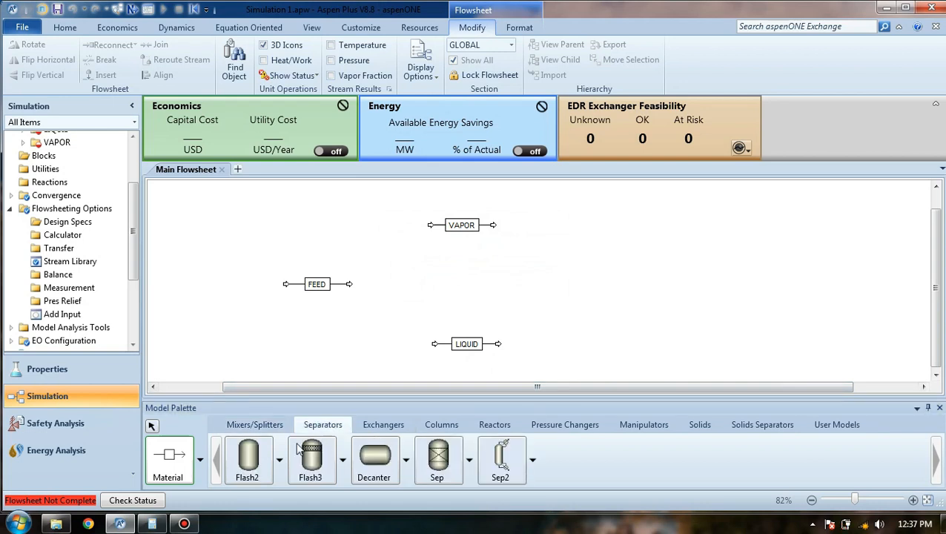
pyautogui.click(258, 461)
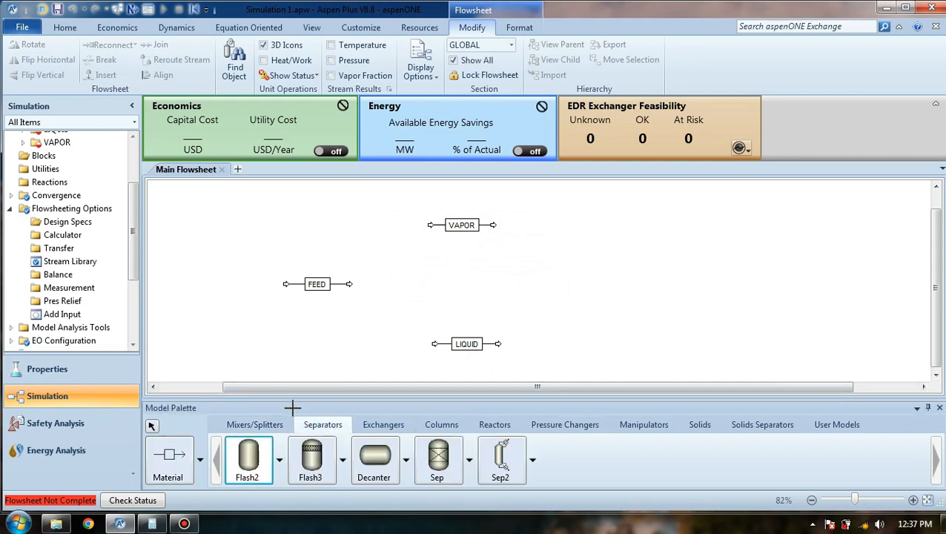
pyautogui.click(382, 281)
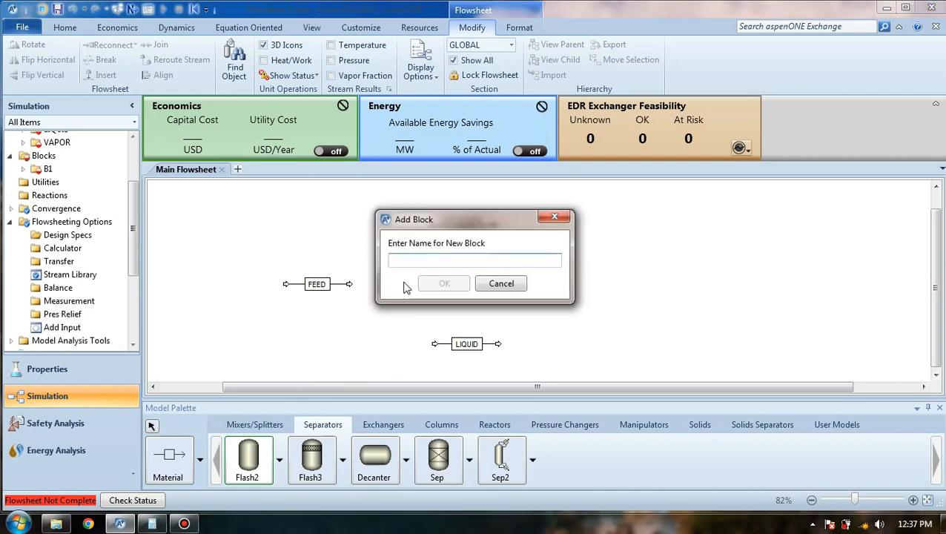
pyautogui.write('FD')
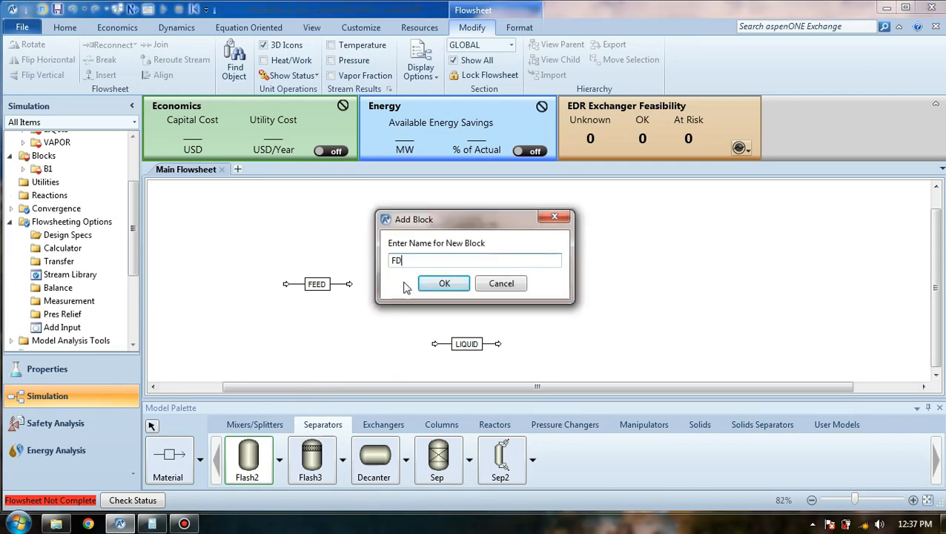
pyautogui.press('Return')
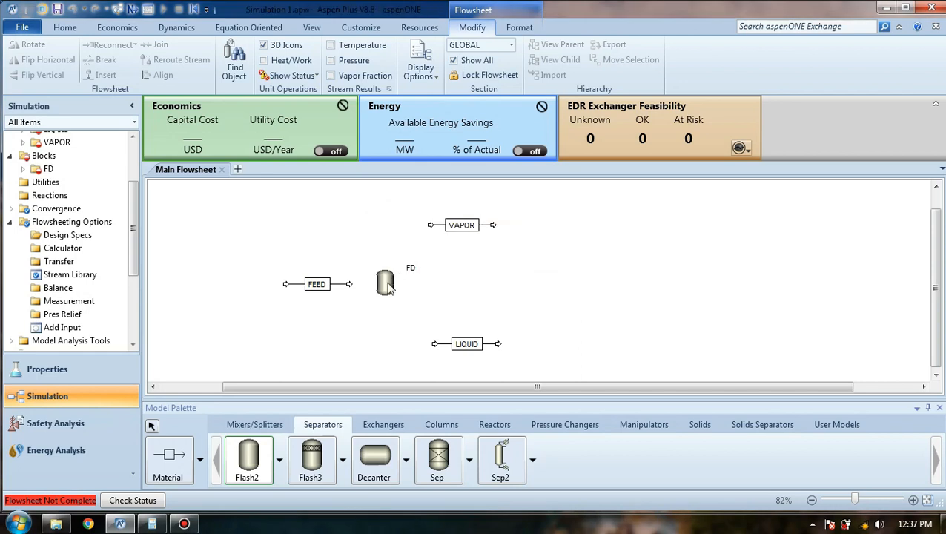
pyautogui.click(391, 292)
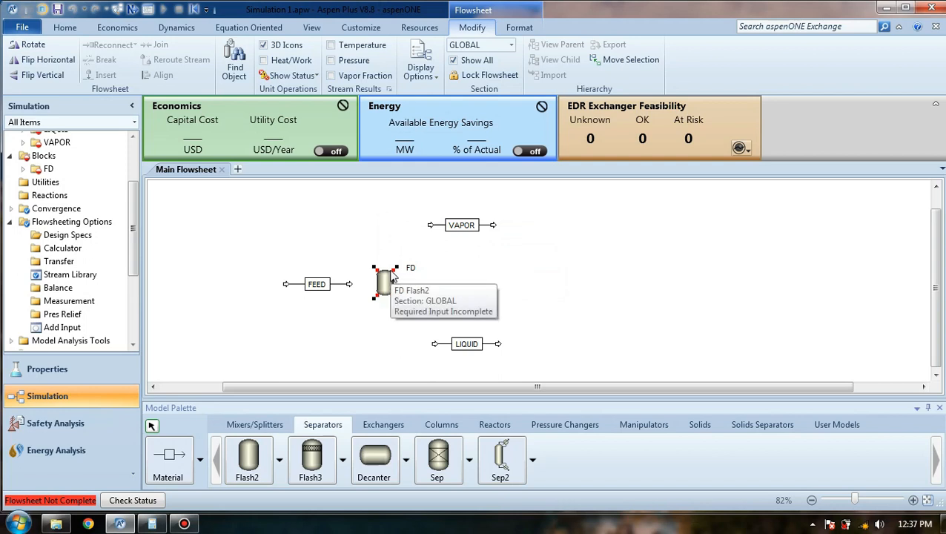
pyautogui.moveTo(393, 298); pyautogui.dragTo(417, 324)
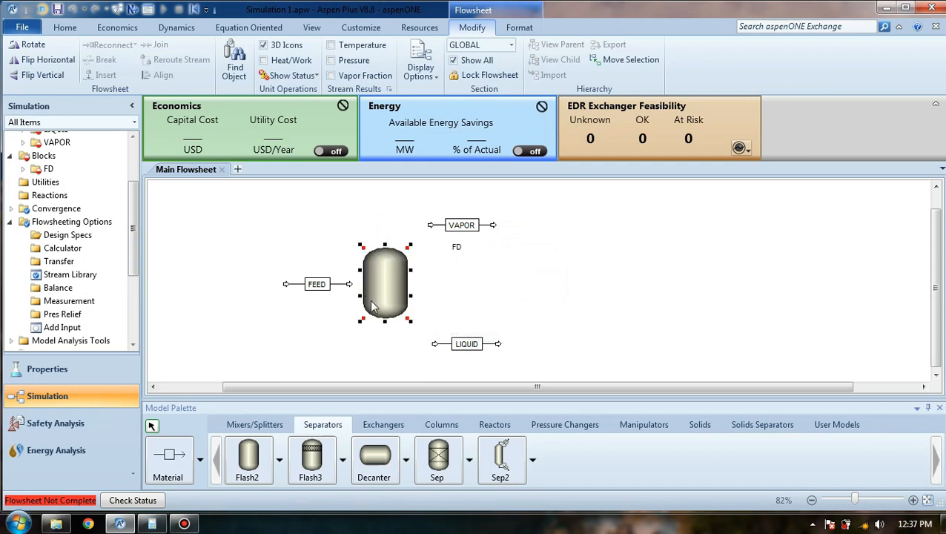
# Step: Reconnect the destination of the FEED stream to the FD inlet and move the stream label further from the vessel
pyautogui.click(298, 286)
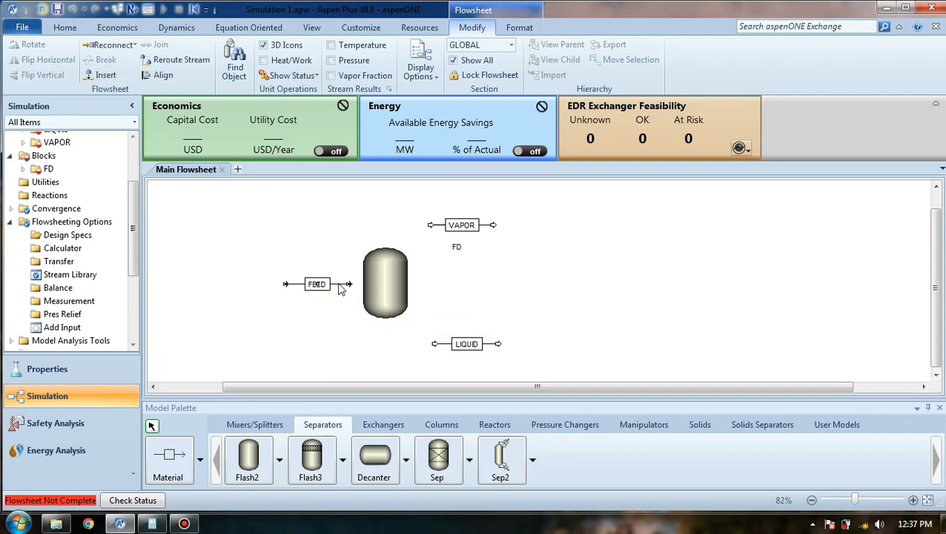
pyautogui.rightClick(340, 289)
pyautogui.moveTo(447, 205)
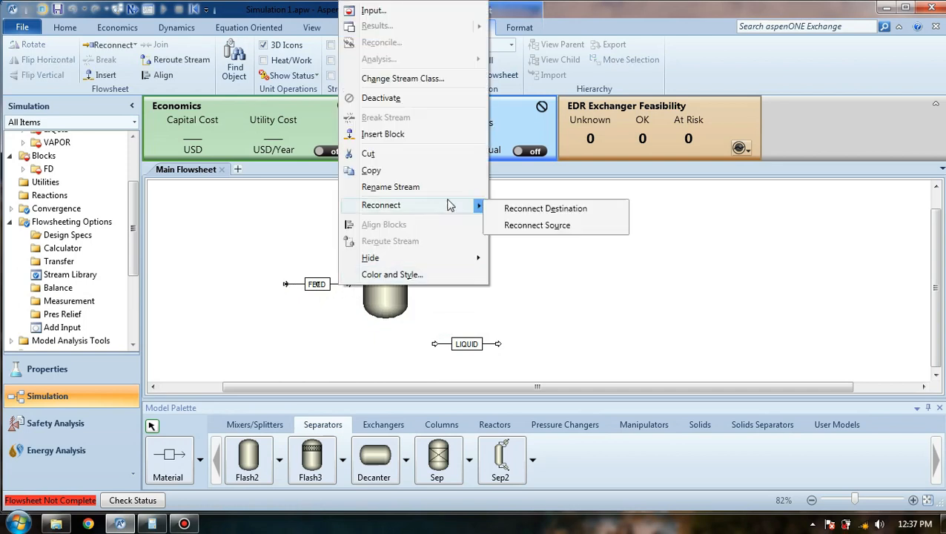
pyautogui.click(501, 209)
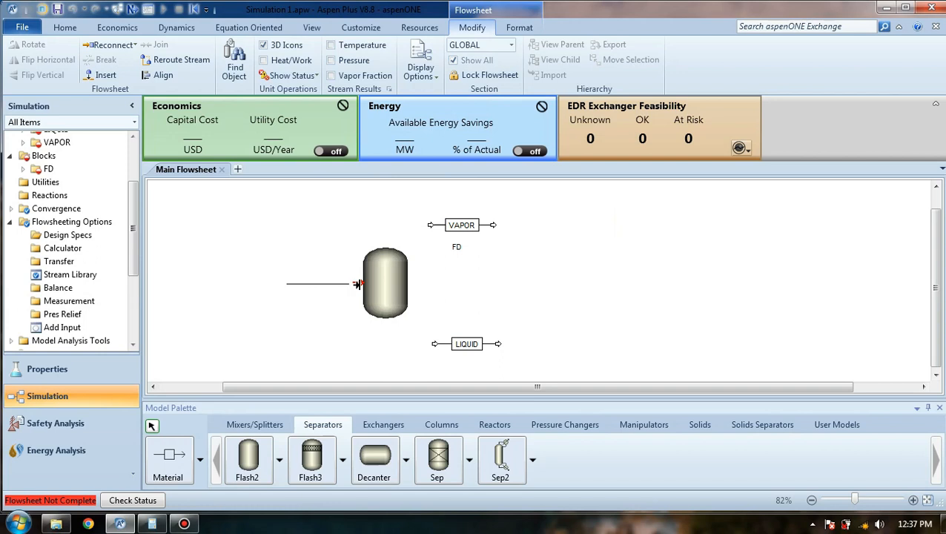
pyautogui.click(356, 283)
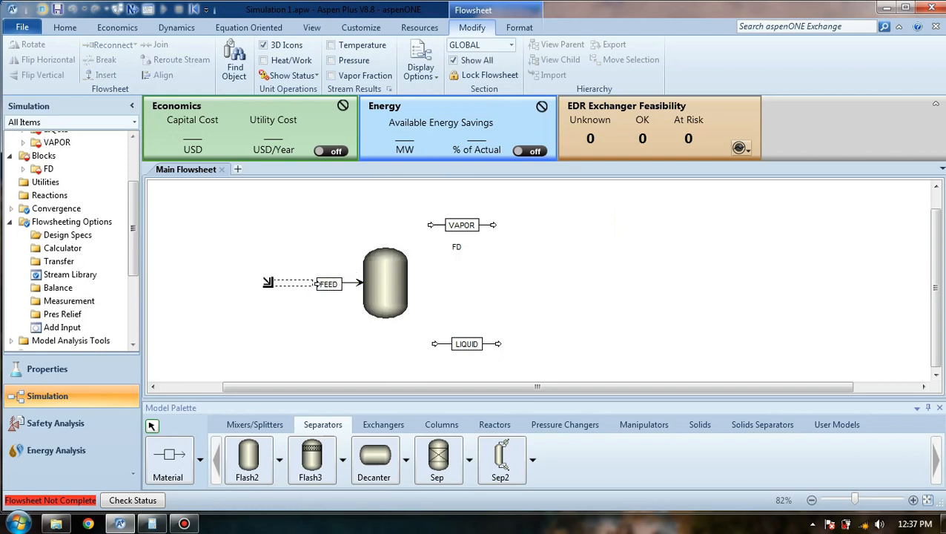
pyautogui.click(317, 287)
pyautogui.moveTo(295, 286)
pyautogui.mouseDown()
pyautogui.moveTo(269, 286)
pyautogui.moveTo(301, 287)
pyautogui.mouseUp()
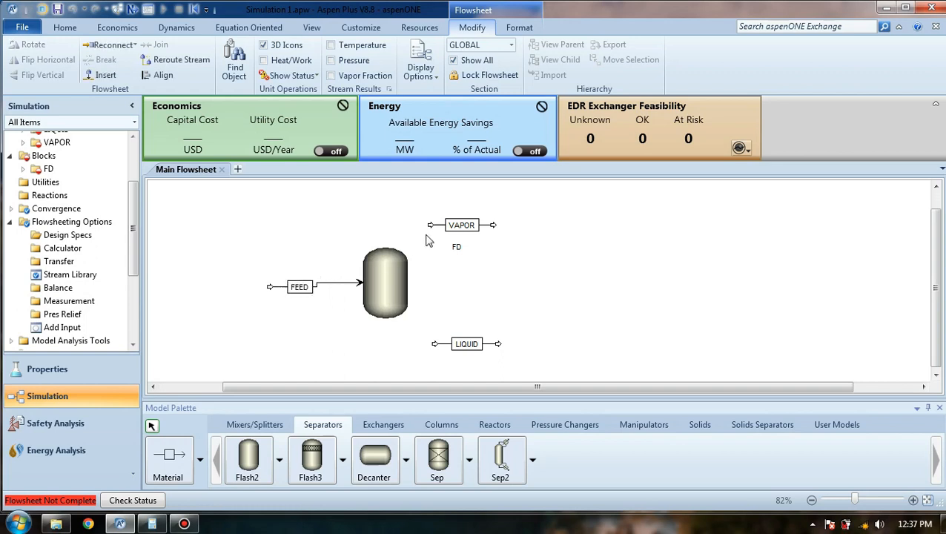
# Step: Reconnect the source of the VAPOR stream to the vapor outlet at the top of the FD vessel
pyautogui.rightClick(431, 224)
pyautogui.moveTo(533, 437)
pyautogui.click(607, 448)
pyautogui.click(385, 242)
# Step: Reconnect the source of the LIQUID stream to FD's required liquid outlet and move the FD label beside the vessel
pyautogui.rightClick(613, 240)
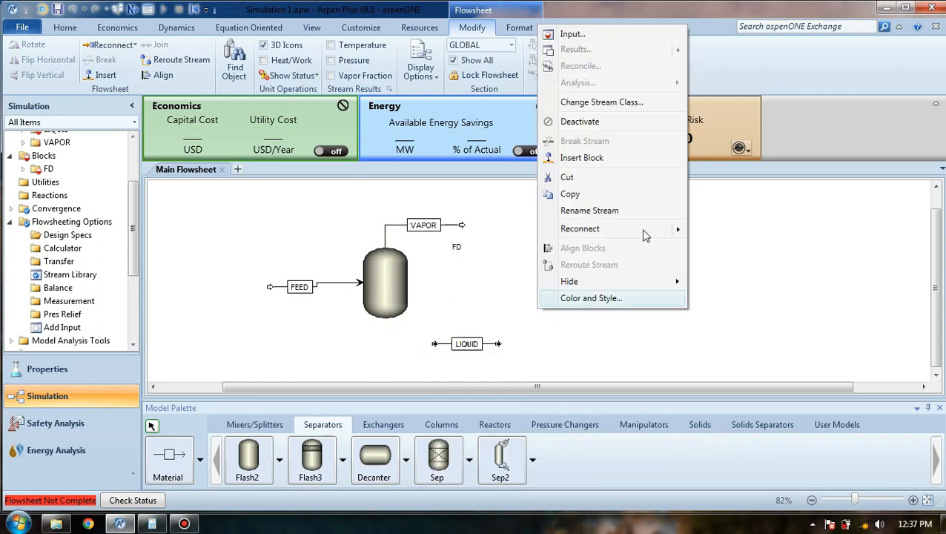
pyautogui.moveTo(652, 229)
pyautogui.click(743, 232)
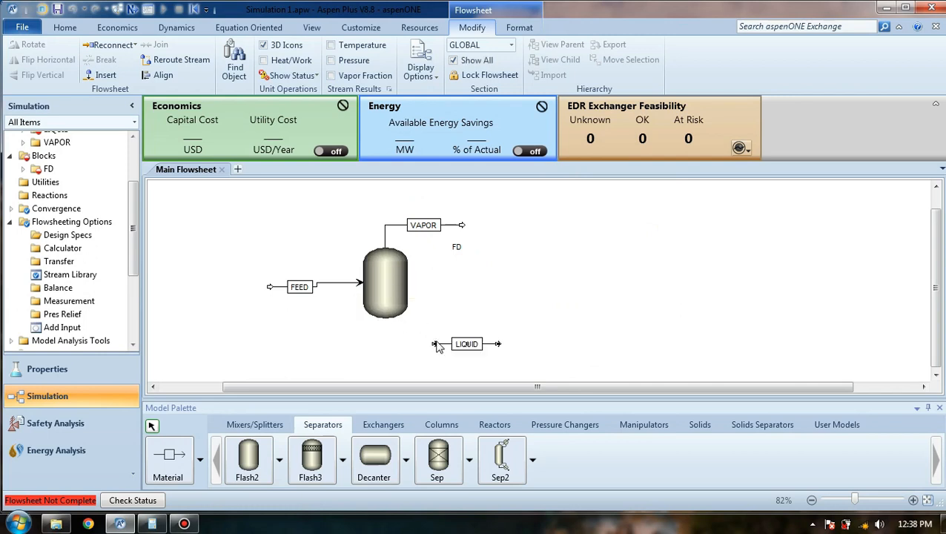
pyautogui.rightClick(435, 341)
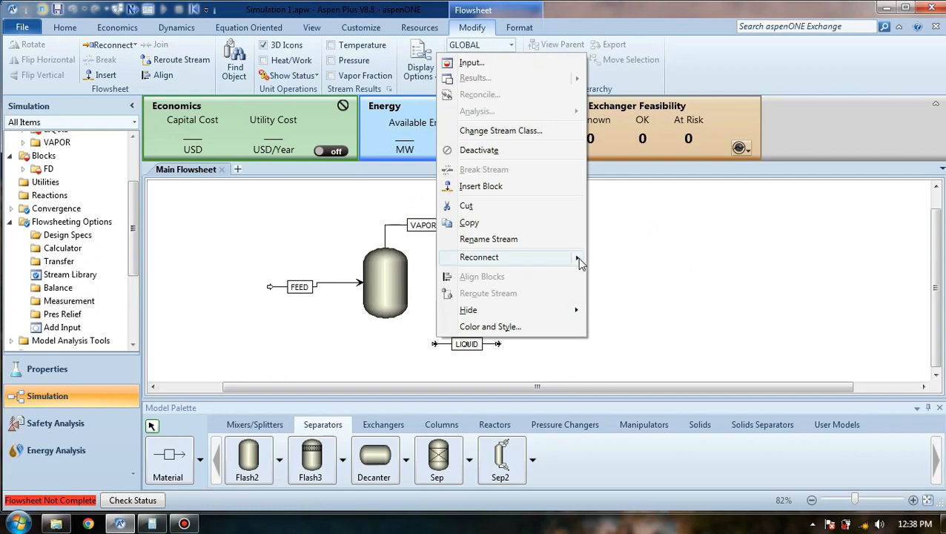
pyautogui.moveTo(580, 259)
pyautogui.click(635, 277)
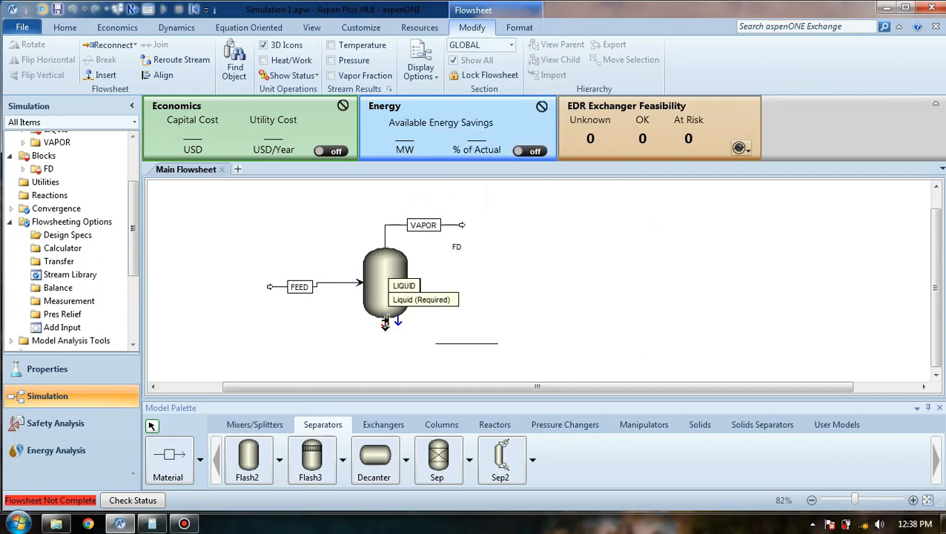
pyautogui.moveTo(458, 249); pyautogui.dragTo(432, 278)
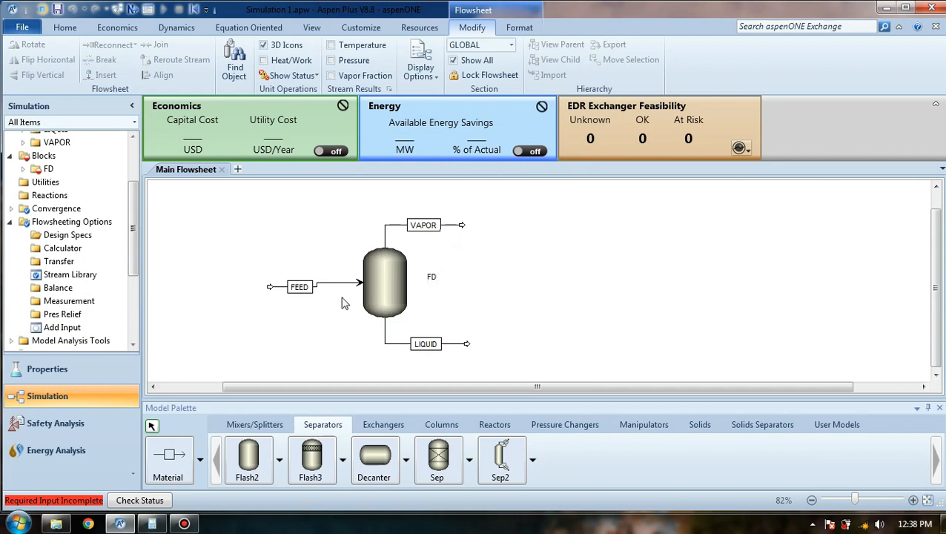
# Step: Open the FEED stream's input and set its temperature to 100 C and its pressure to 2 bar
pyautogui.click(316, 287)
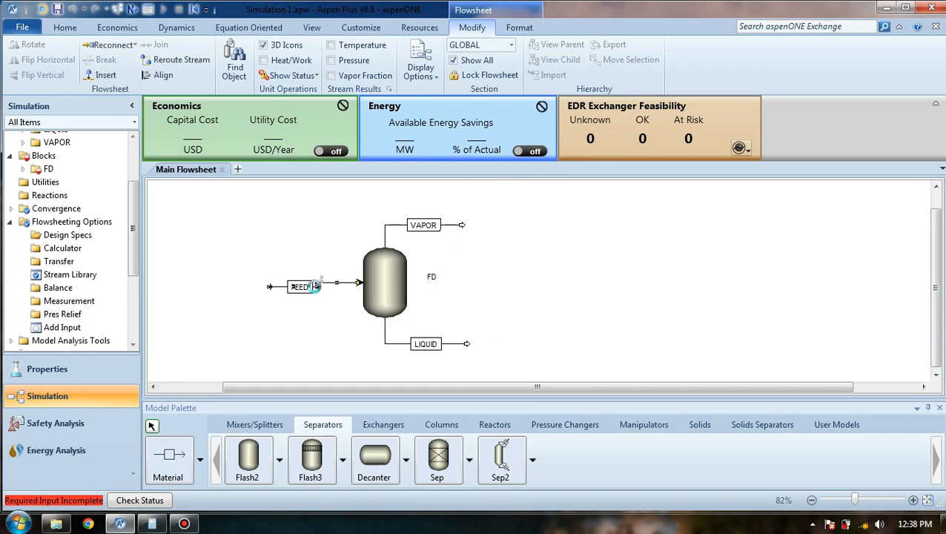
pyautogui.doubleClick(313, 287)
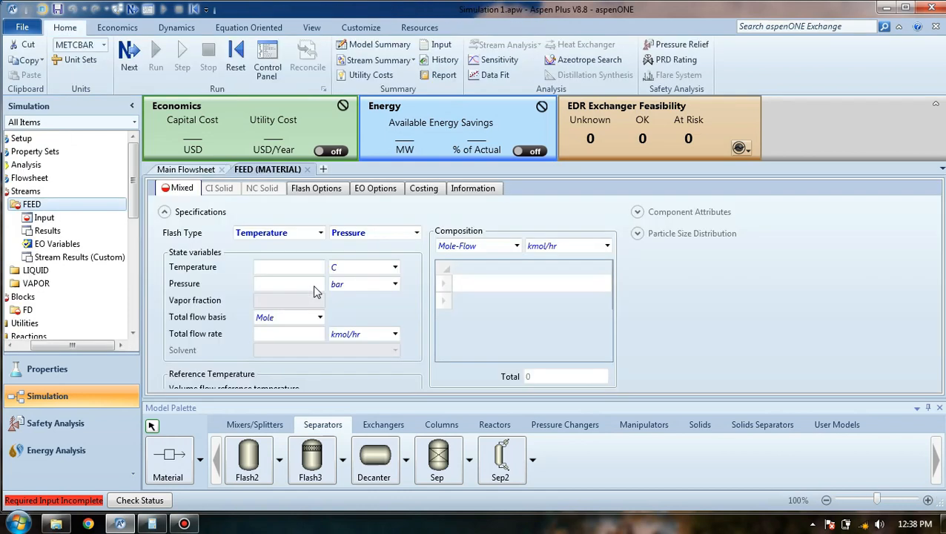
pyautogui.click(301, 265)
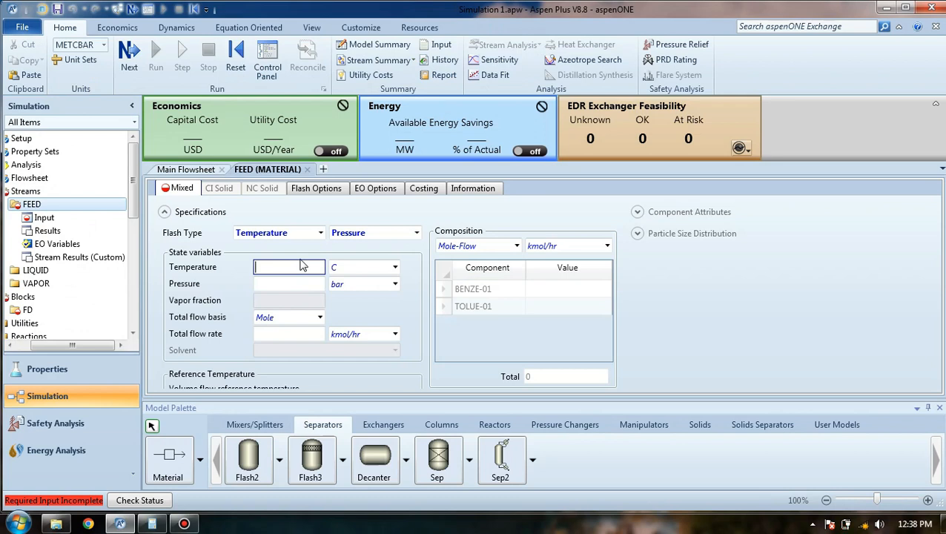
pyautogui.write('100')
pyautogui.click(307, 286)
pyautogui.write('2')
pyautogui.click(322, 211)
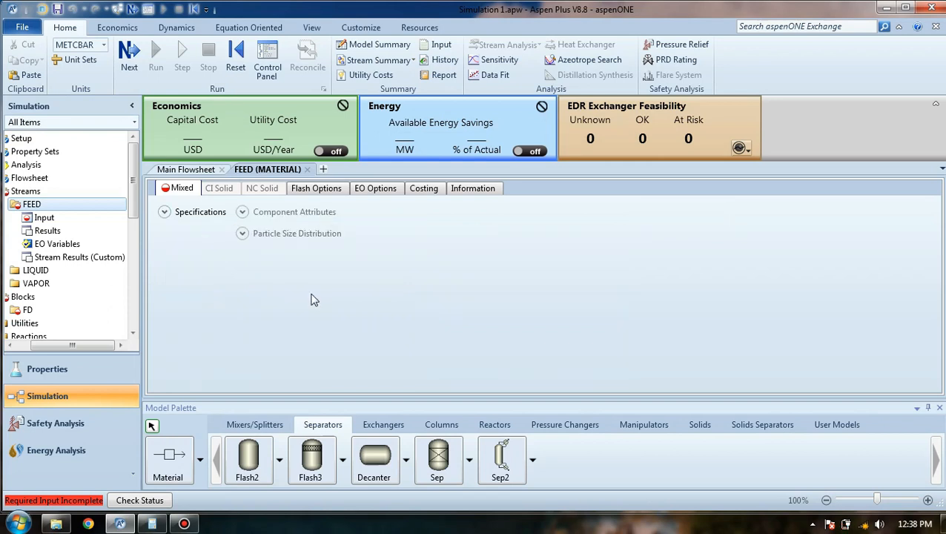
pyautogui.click(164, 211)
# Step: Set the FEED stream's total mole flow rate to 100 kmol/hr
pyautogui.click(272, 333)
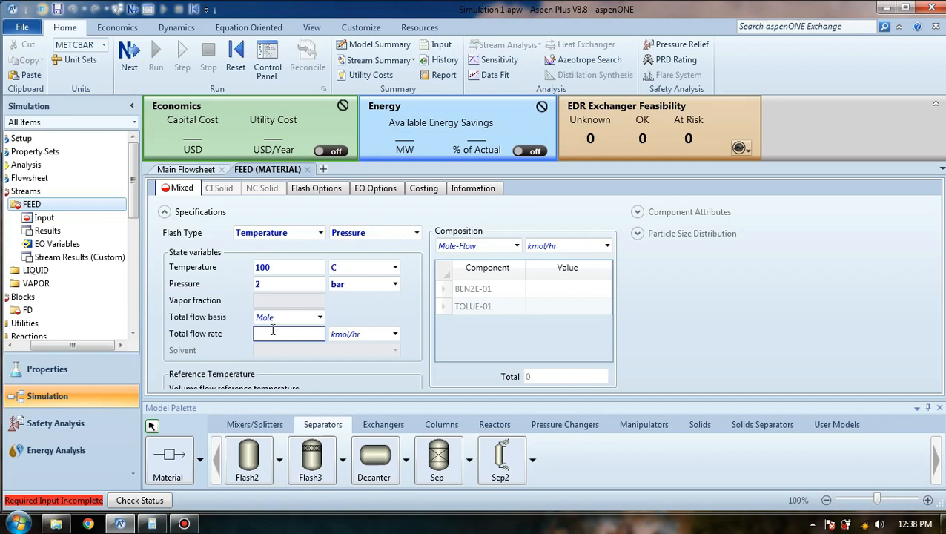
pyautogui.write('100')
pyautogui.click(650, 302)
# Step: Specify the FEED composition as mole fractions, with 0.5 for BENZE-01 and 0.5 for TOLUE-01
pyautogui.click(517, 245)
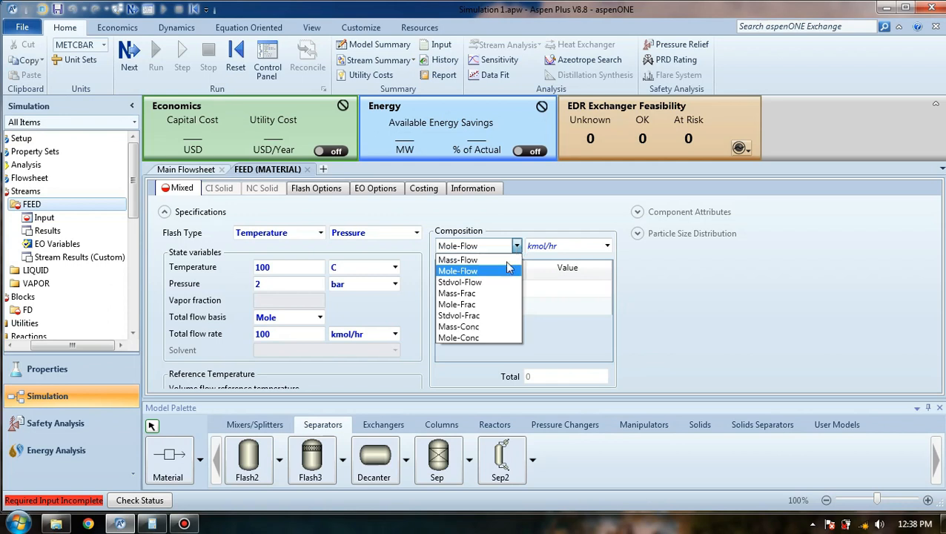
pyautogui.click(482, 304)
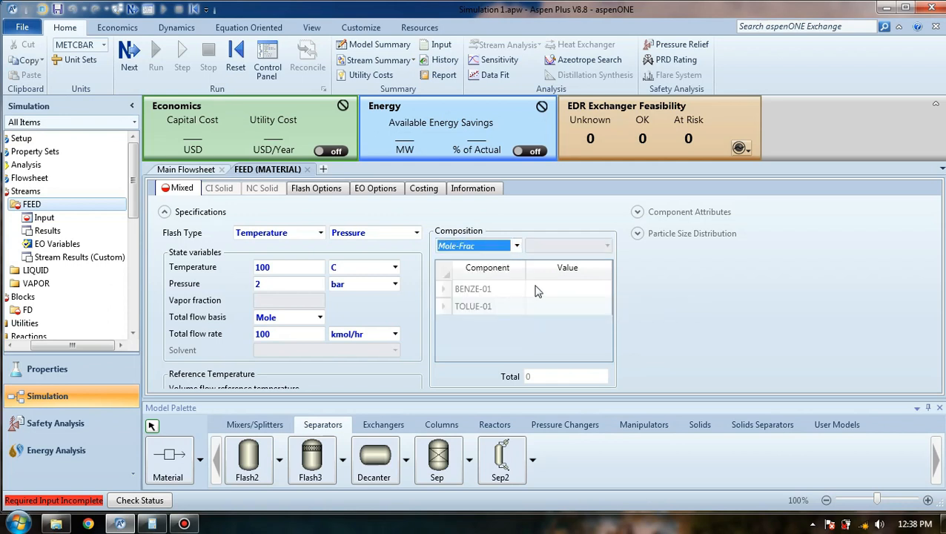
pyautogui.click(537, 290)
pyautogui.write('0.4')
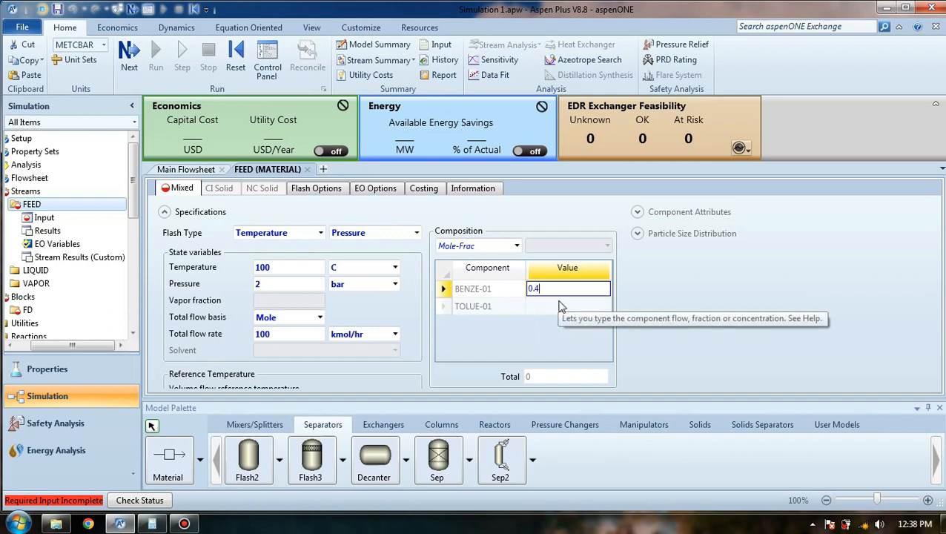
pyautogui.press('BackSpace')
pyautogui.write('5')
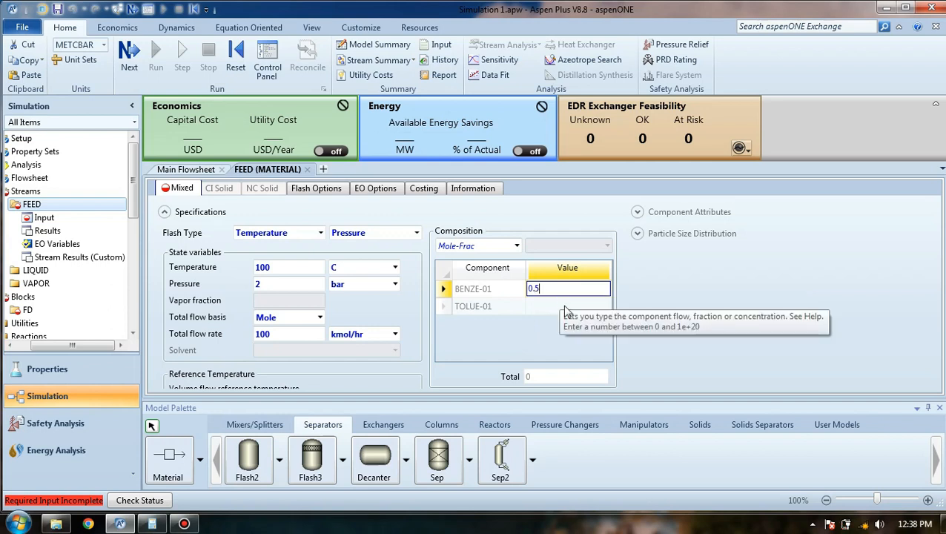
pyautogui.click(565, 311)
pyautogui.write('0.')
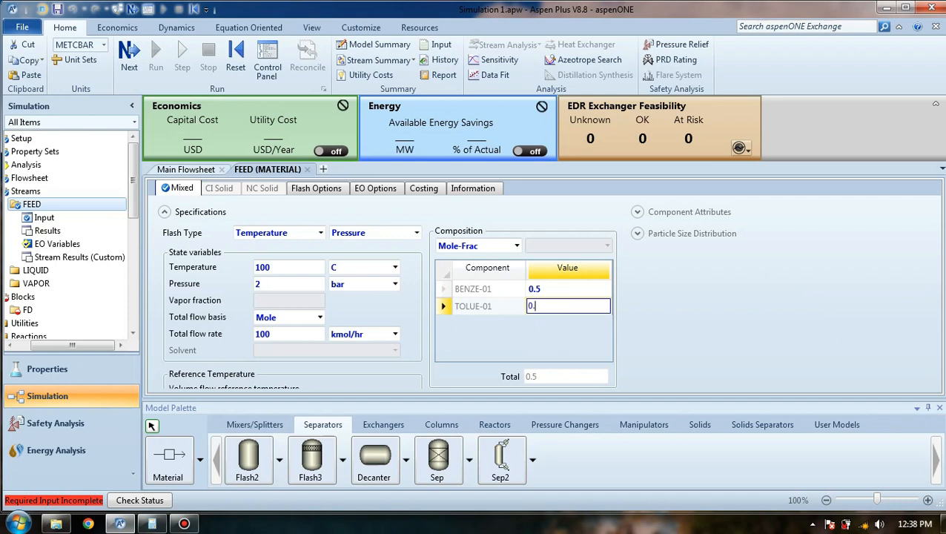
pyautogui.write('5')
pyautogui.press('Return')
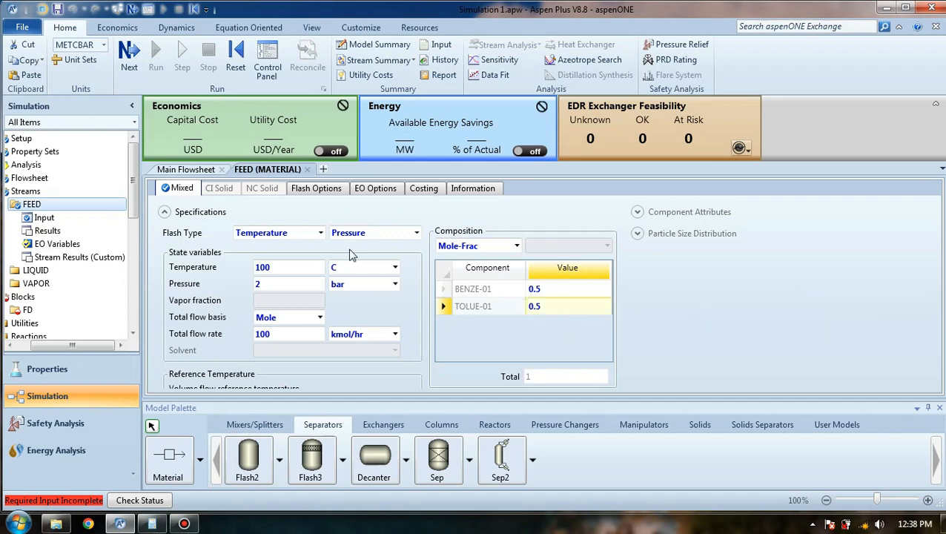
# Step: Go to the FD block's flash specifications and set its temperature to 50 C
pyautogui.click(130, 58)
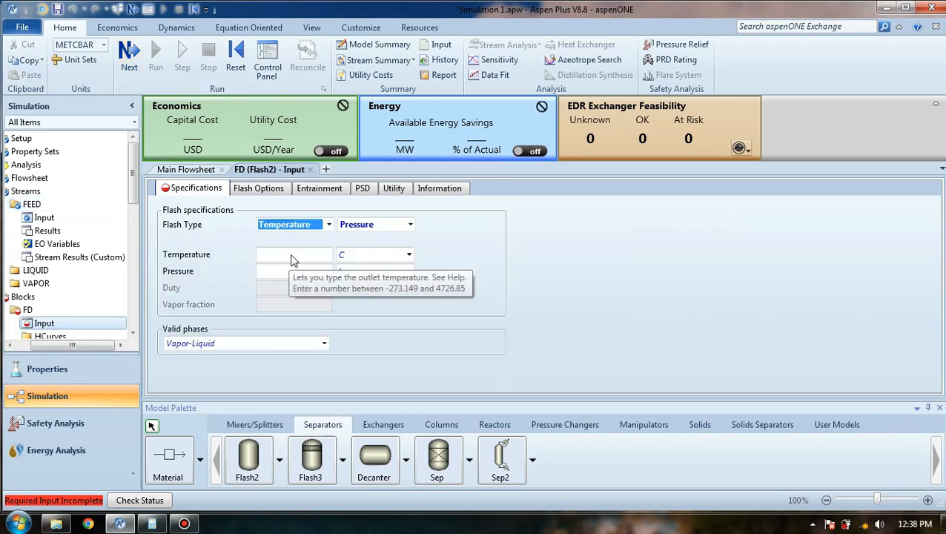
pyautogui.click(292, 256)
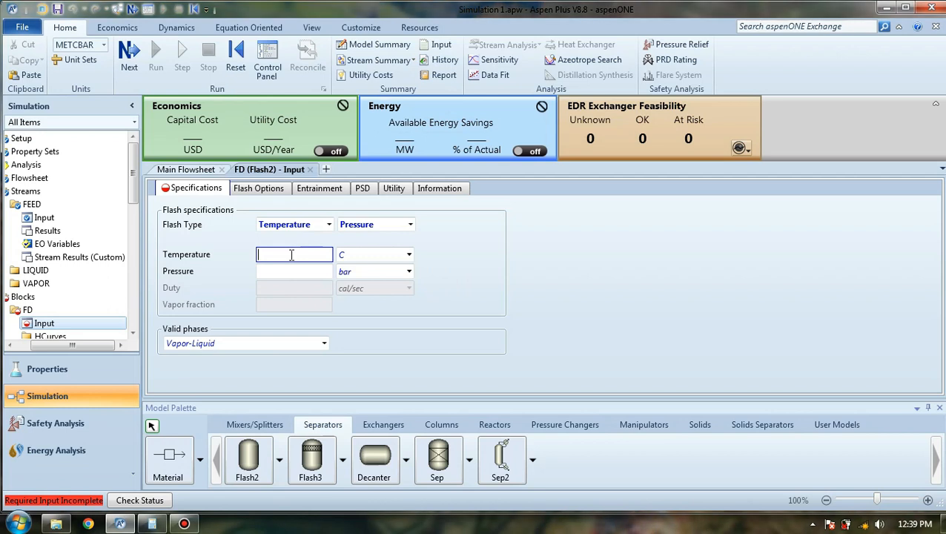
pyautogui.write('4')
pyautogui.press('BackSpace')
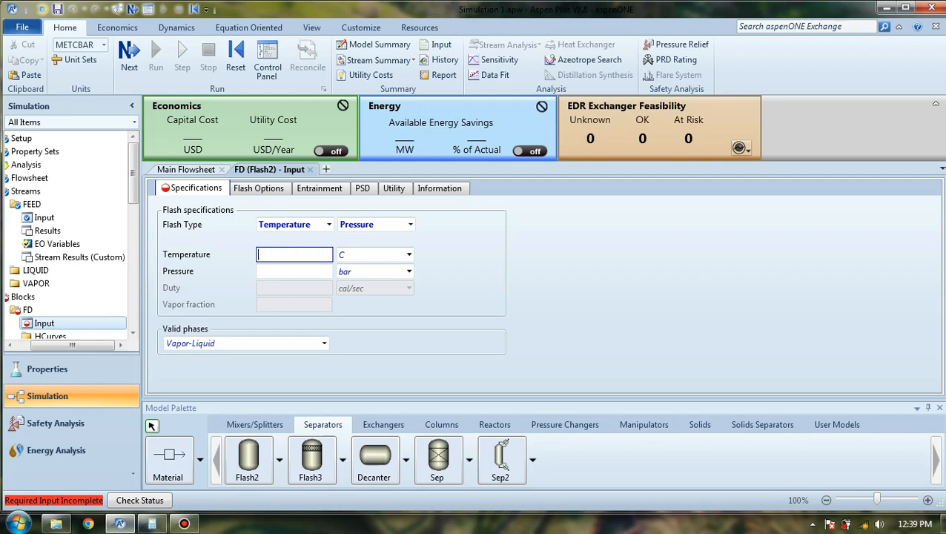
pyautogui.write('50')
# Step: Set the FD flash pressure to 150 mmHg
pyautogui.click(286, 271)
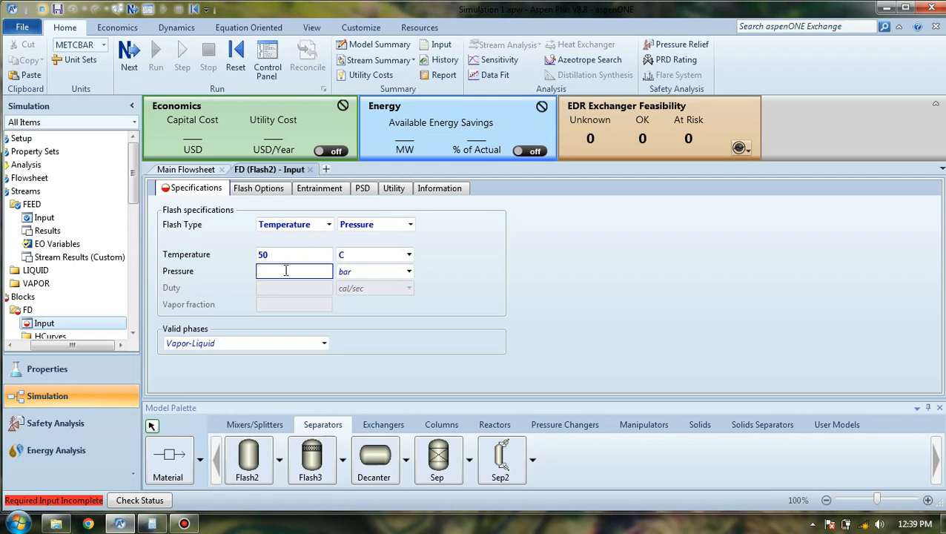
pyautogui.write('150')
pyautogui.click(409, 271)
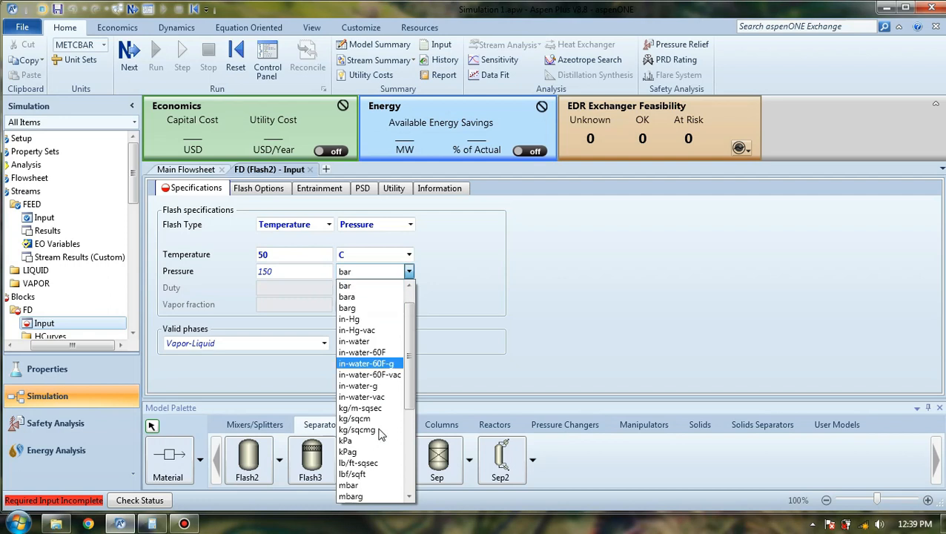
pyautogui.scroll(-1, 377, 478)
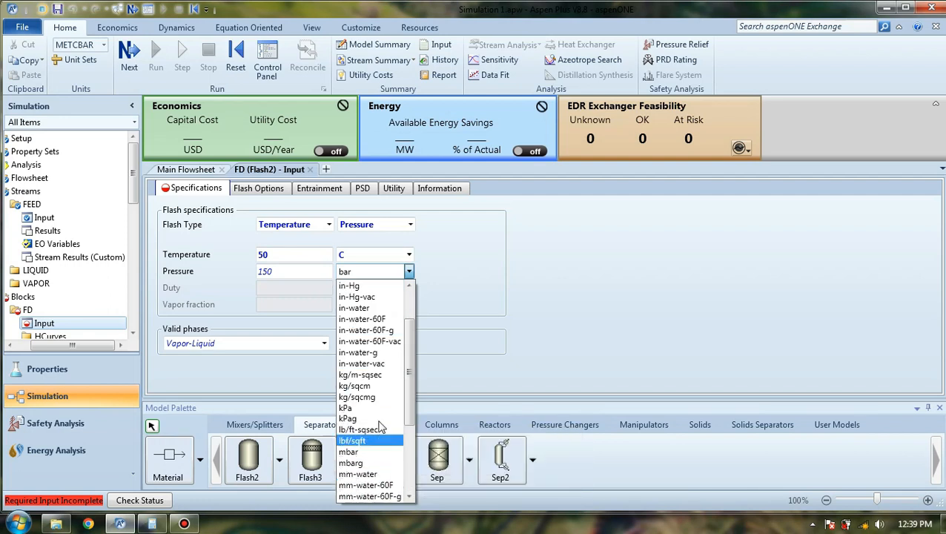
pyautogui.scroll(-1, 378, 423)
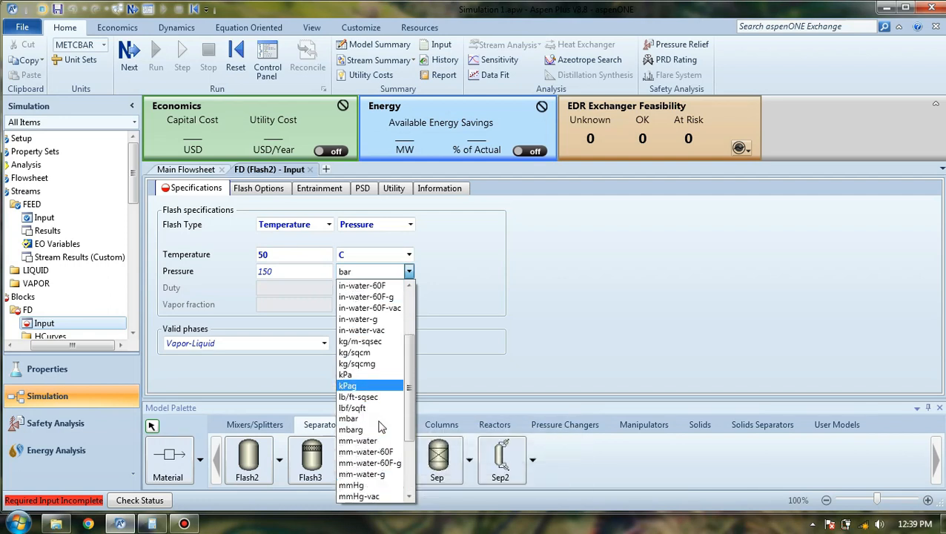
pyautogui.click(355, 485)
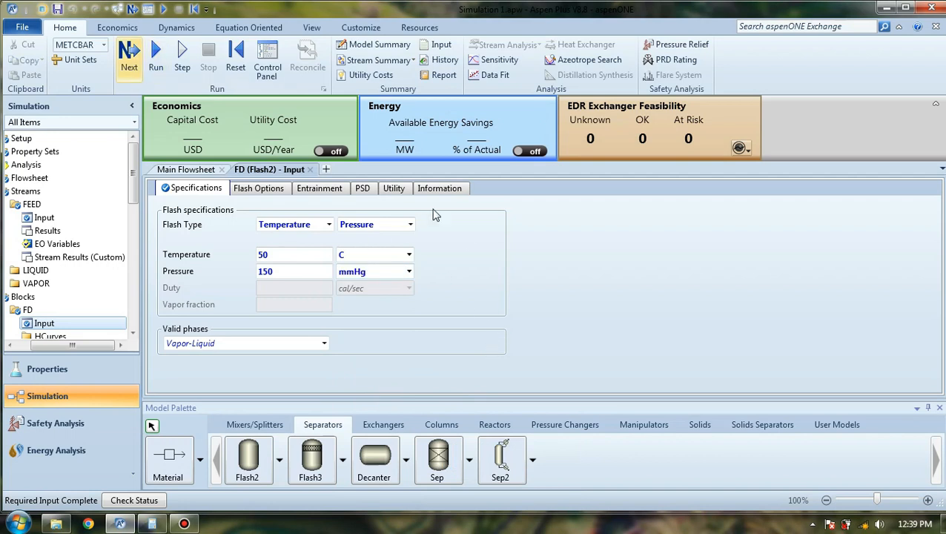
# Step: Run the simulation and review the material results of all streams in the Results Summary
pyautogui.click(536, 290)
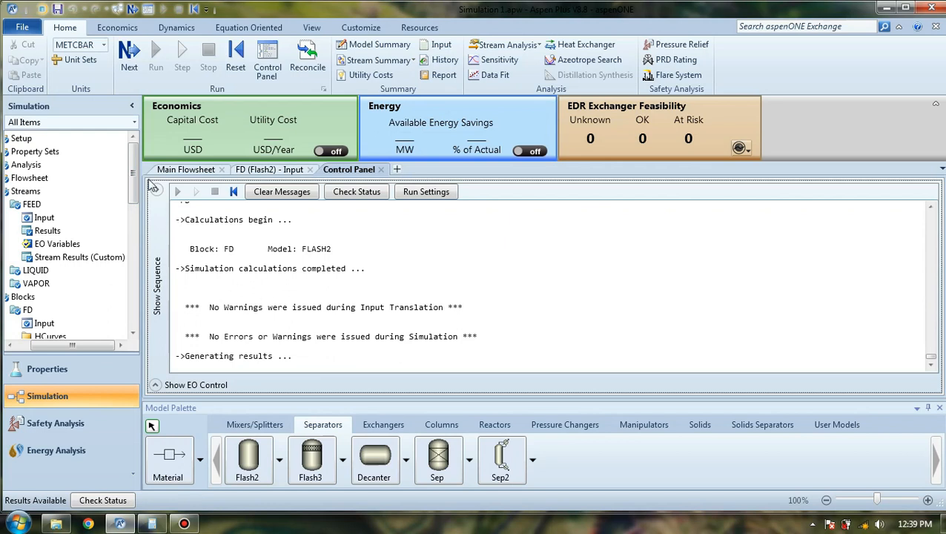
pyautogui.moveTo(137, 178); pyautogui.dragTo(137, 303)
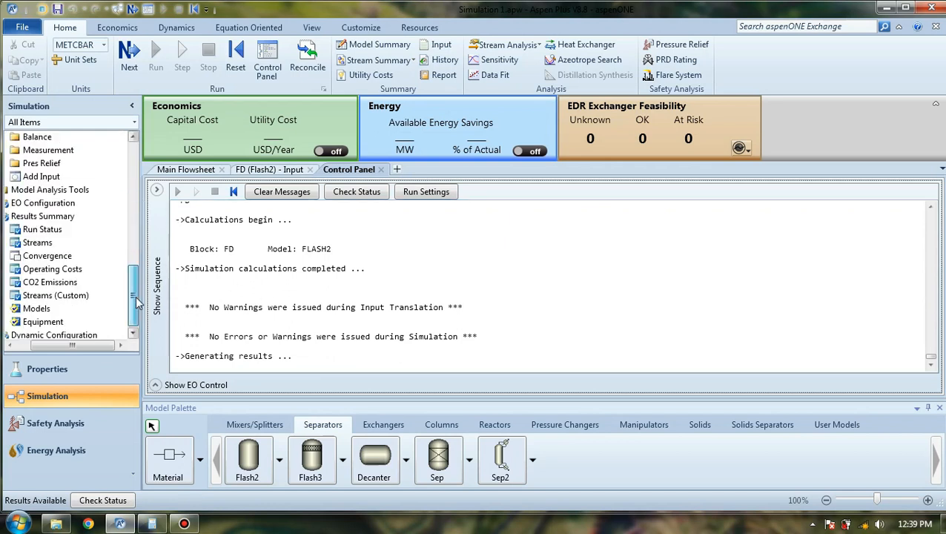
pyautogui.click(55, 239)
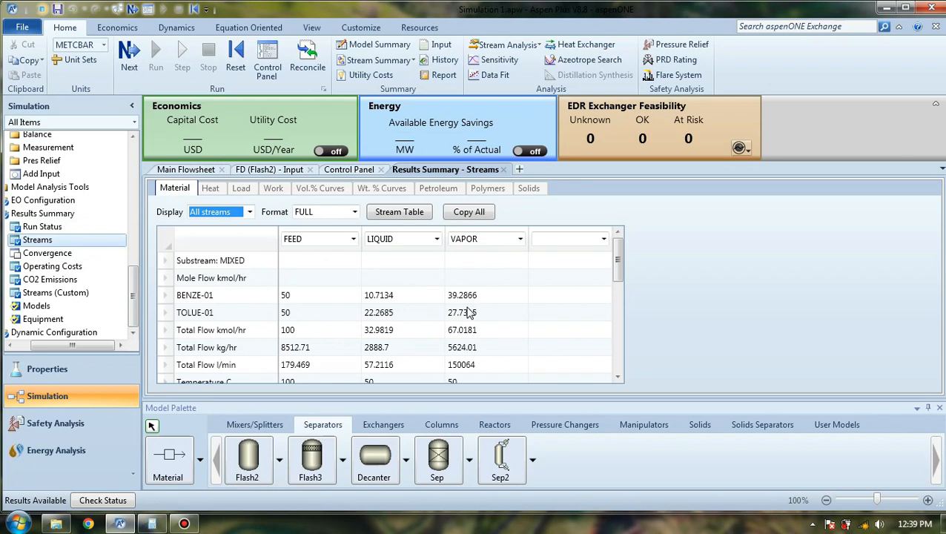
pyautogui.scroll(-5, 469, 312)
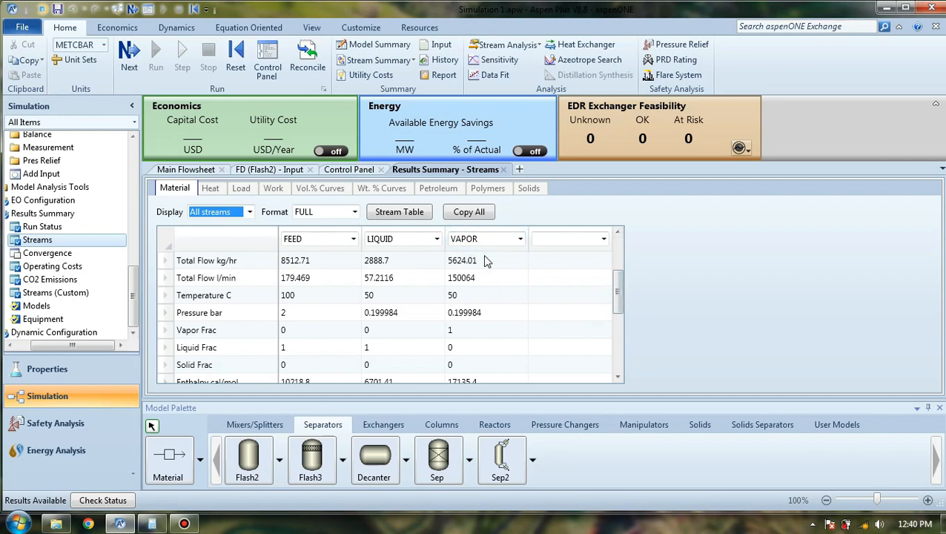
pyautogui.moveTo(617, 293); pyautogui.dragTo(617, 248)
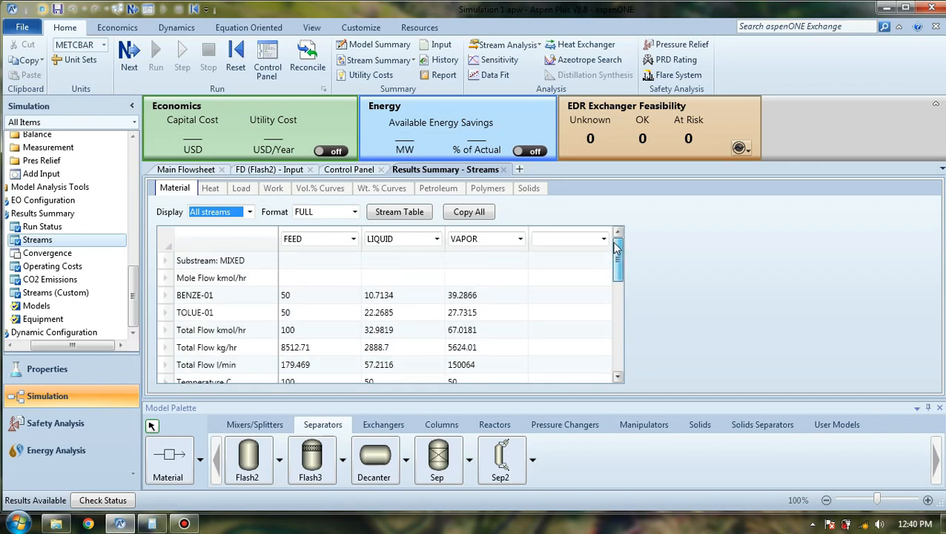
# Step: Calculate the VAPOR stream's benzene mole fraction in Calculator by dividing its BENZE-01 mole flow by its total mole flow
pyautogui.click(488, 303)
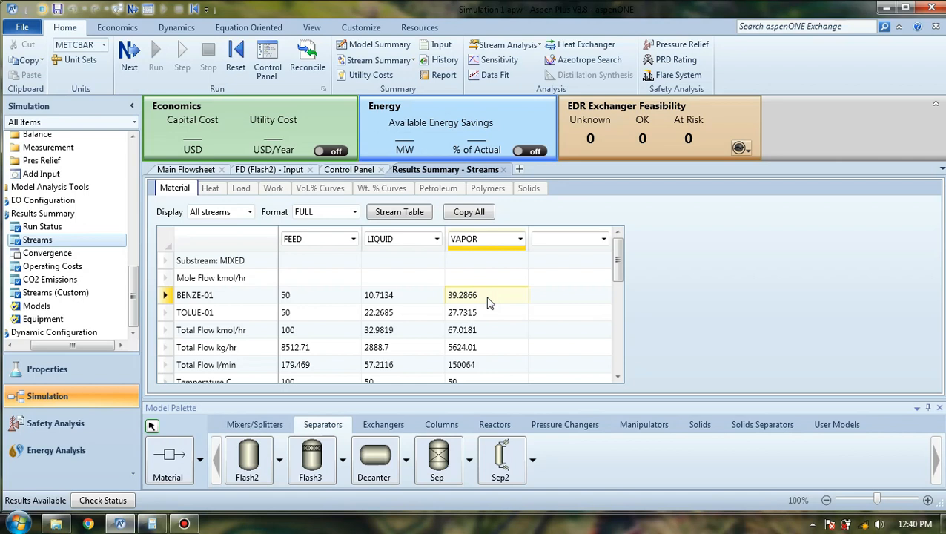
pyautogui.click(487, 282)
pyautogui.click(481, 295)
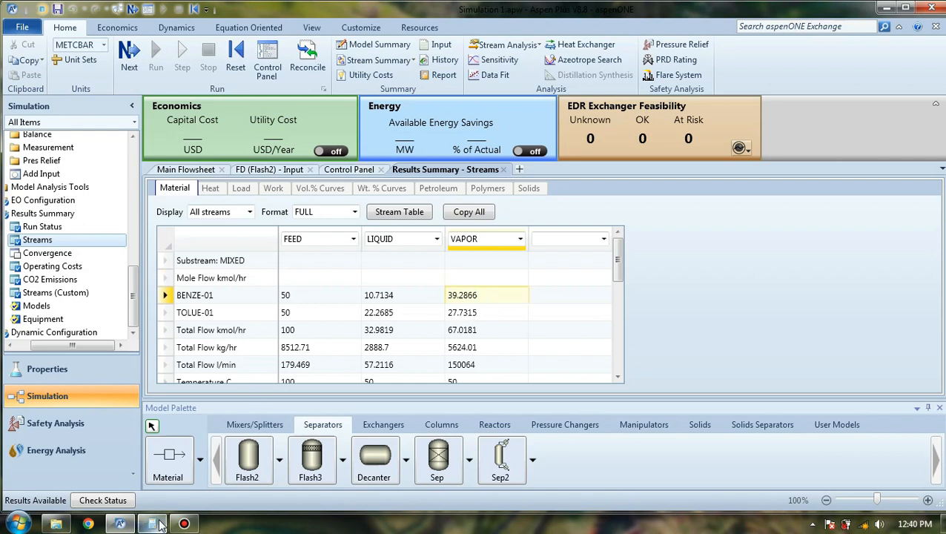
pyautogui.click(152, 523)
pyautogui.write('39.28659')
pyautogui.click(786, 218)
pyautogui.click(480, 317)
pyautogui.click(471, 333)
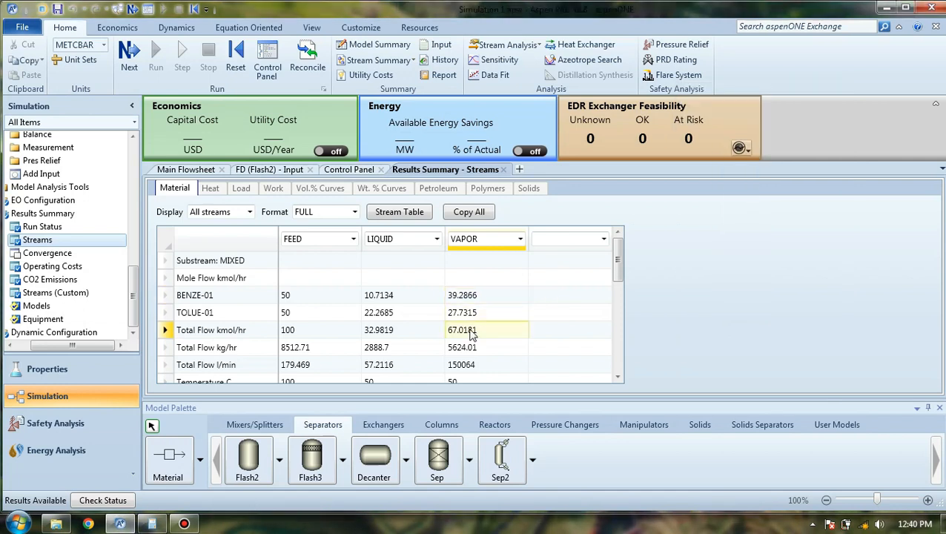
pyautogui.click(152, 523)
pyautogui.write('67.01806')
pyautogui.click(818, 272)
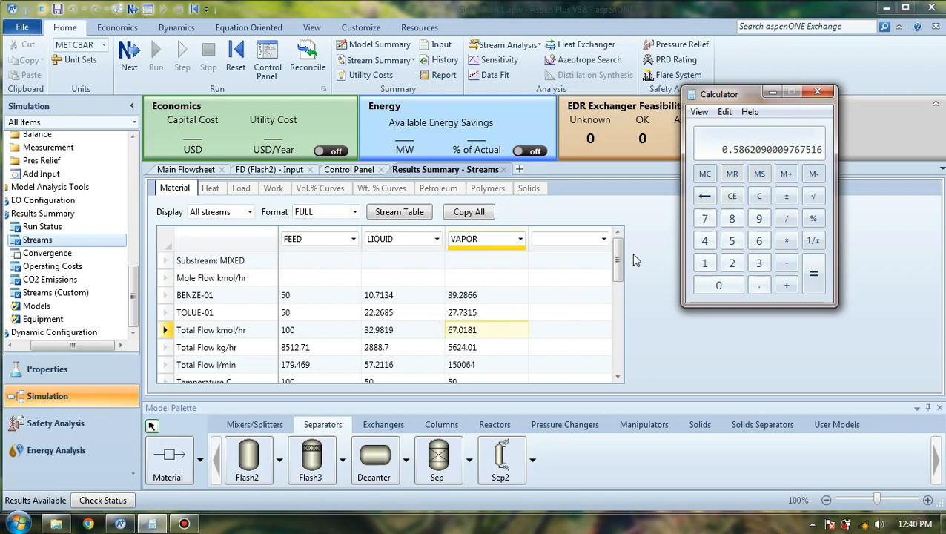
pyautogui.click(772, 94)
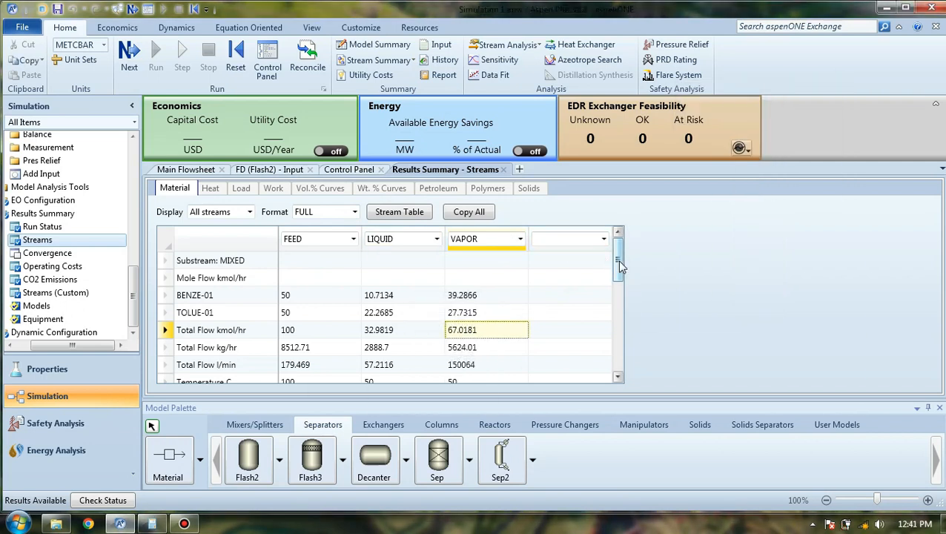
# Step: Reopen the FD block's input to review its flash specifications
pyautogui.moveTo(617, 259); pyautogui.dragTo(643, 254)
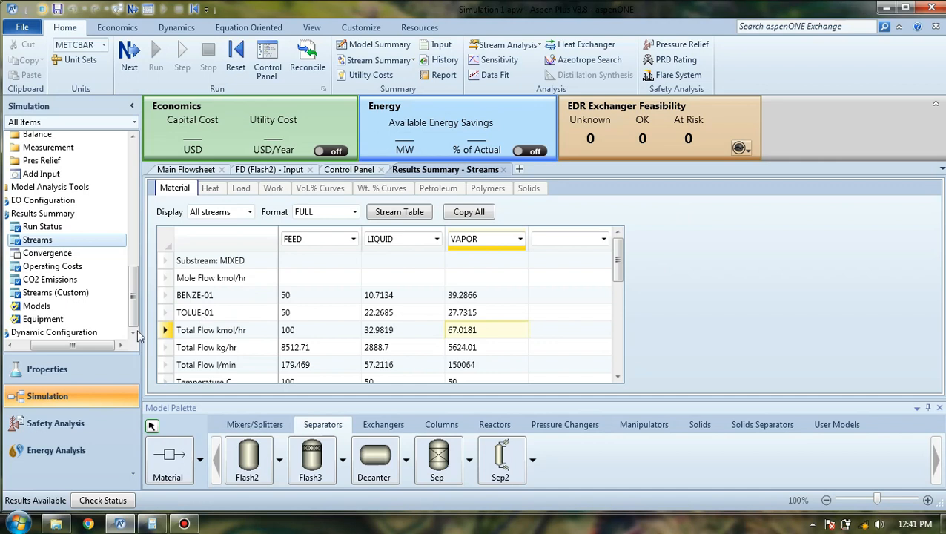
pyautogui.moveTo(111, 346); pyautogui.dragTo(91, 343)
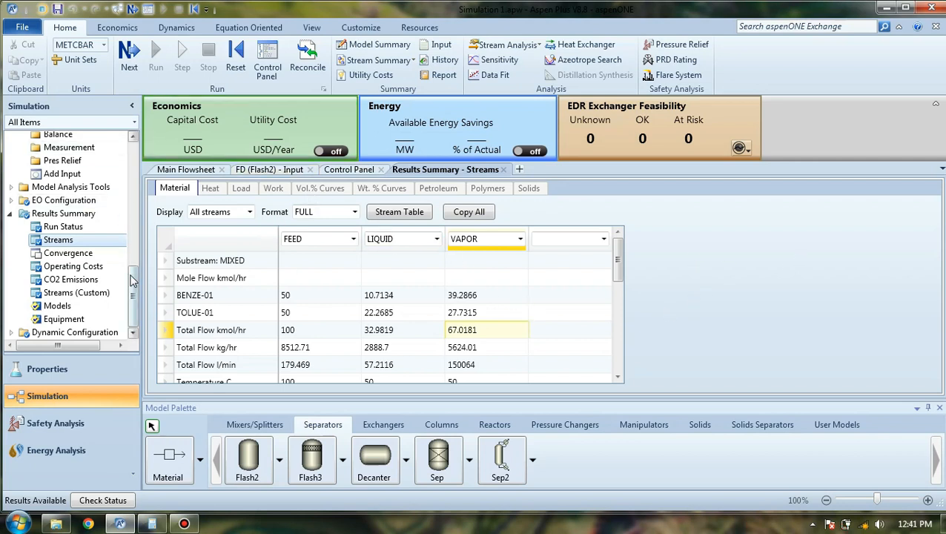
pyautogui.moveTo(132, 280); pyautogui.dragTo(132, 182)
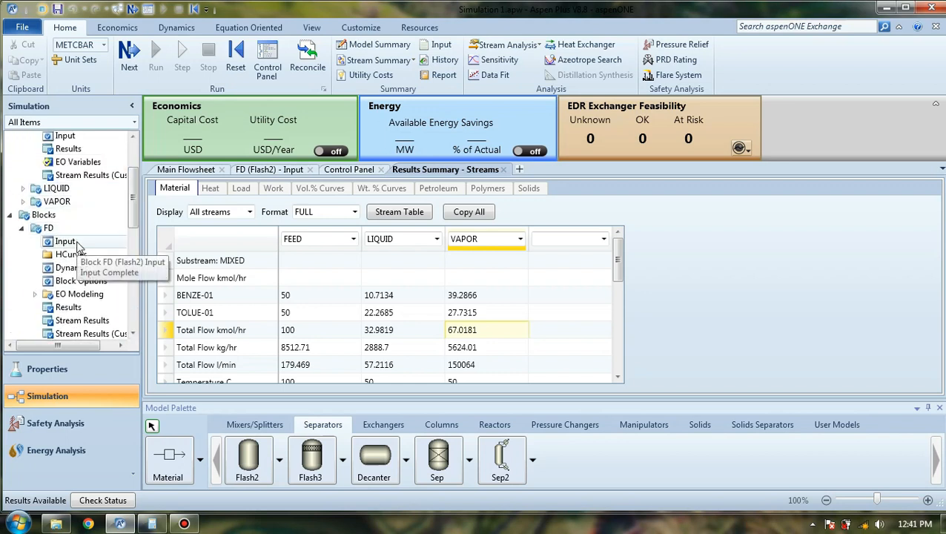
pyautogui.click(77, 247)
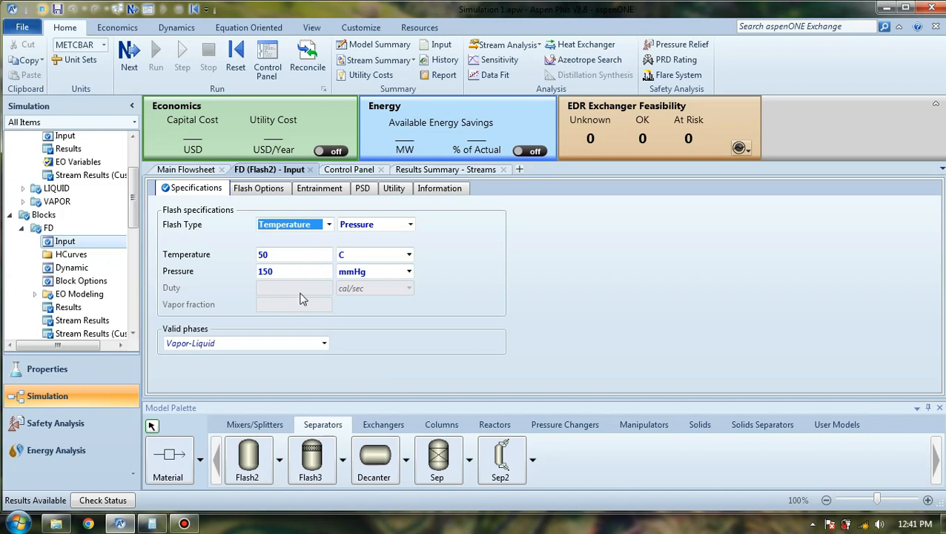
# Step: Collapse the FD block and FEED stream branches and open Design Specs under Flowsheeting Options
pyautogui.click(22, 228)
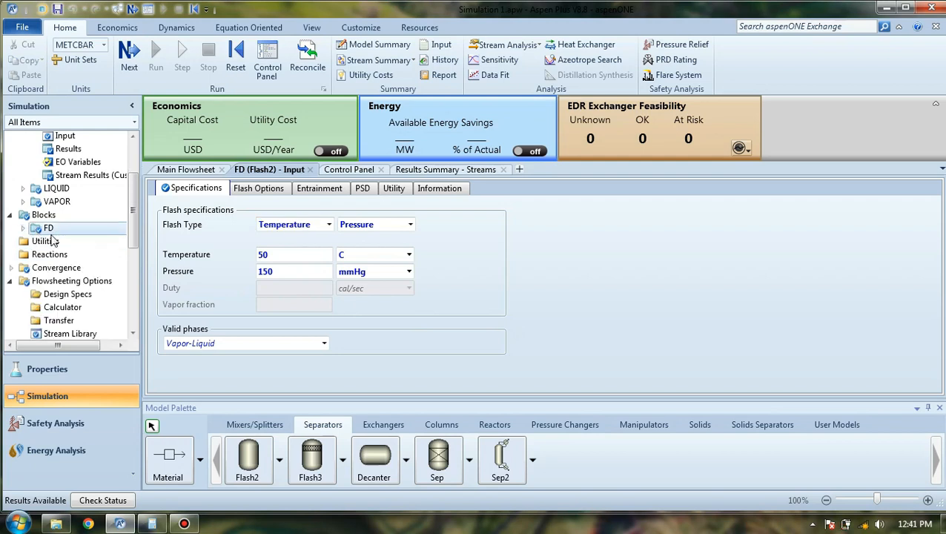
pyautogui.scroll(2, 24, 223)
pyautogui.click(23, 189)
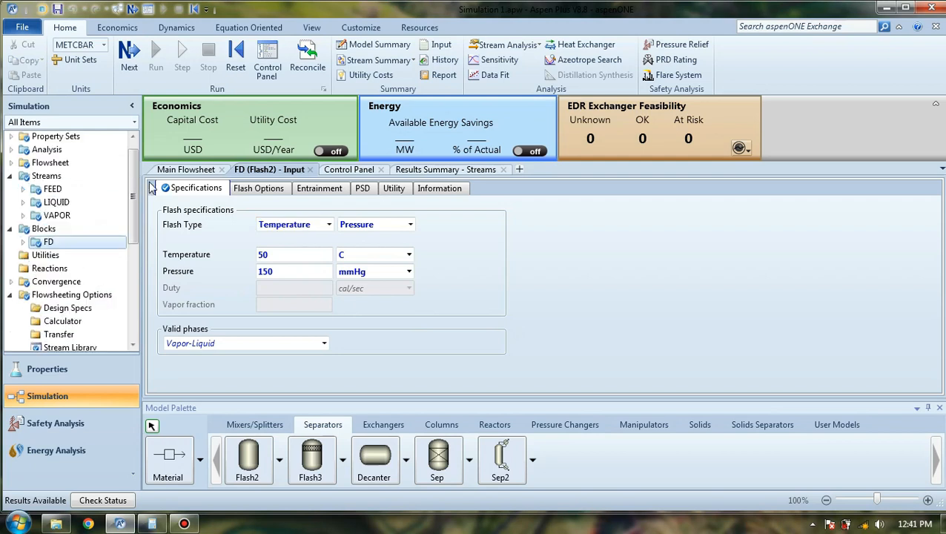
pyautogui.scroll(-4, 88, 182)
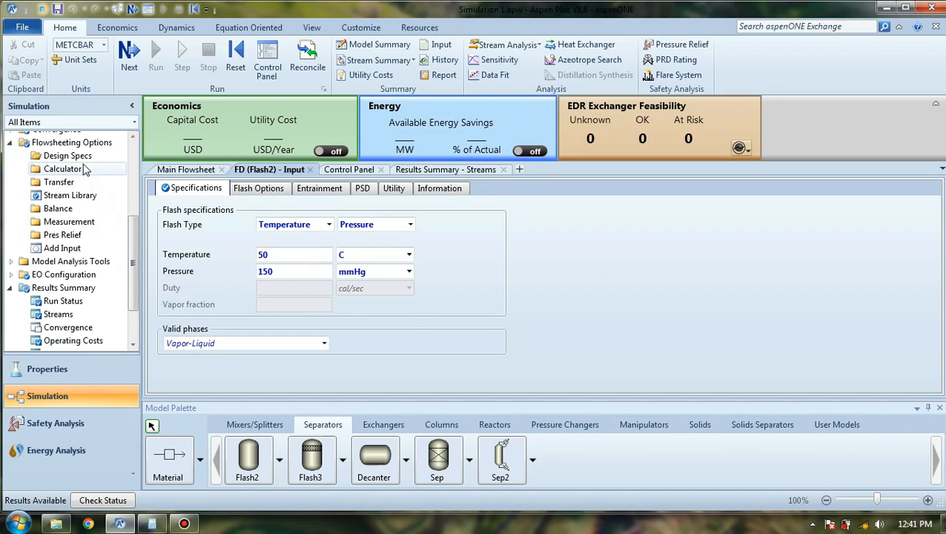
pyautogui.doubleClick(75, 156)
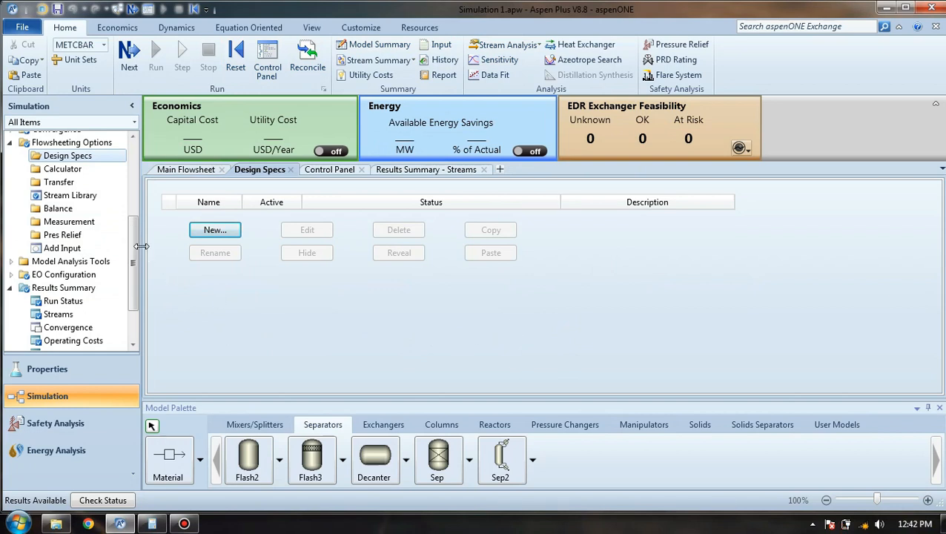
pyautogui.scroll(2, 135, 238)
pyautogui.scroll(1, 133, 238)
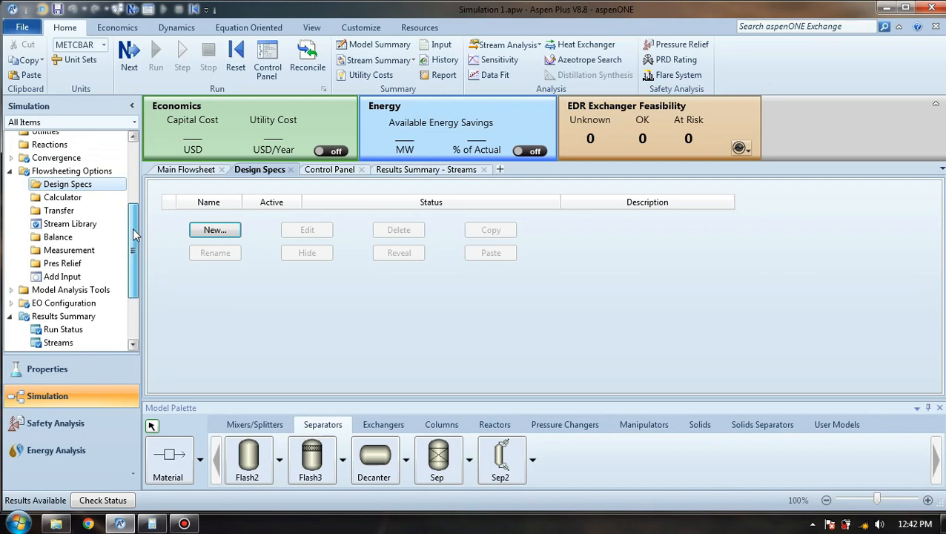
pyautogui.moveTo(134, 229)
pyautogui.mouseDown()
pyautogui.moveTo(144, 197)
pyautogui.moveTo(140, 212)
pyautogui.mouseUp()
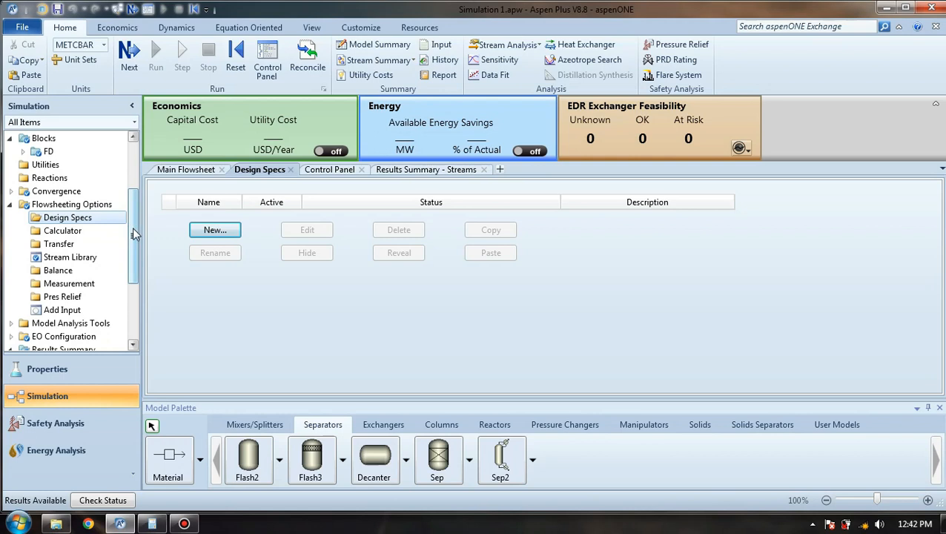
pyautogui.moveTo(134, 234); pyautogui.dragTo(134, 223)
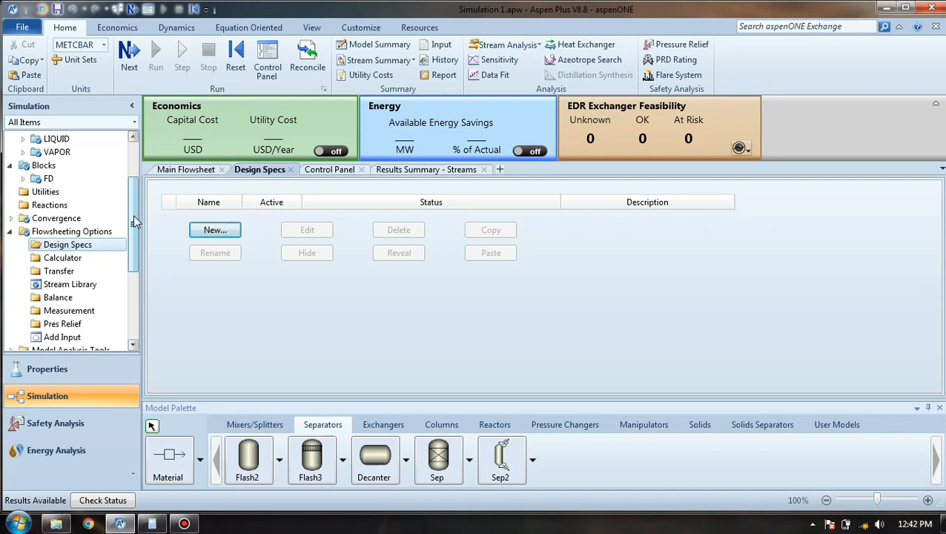
# Step: Create the design specification DS-1 and add a sampled variable named MB
pyautogui.click(214, 231)
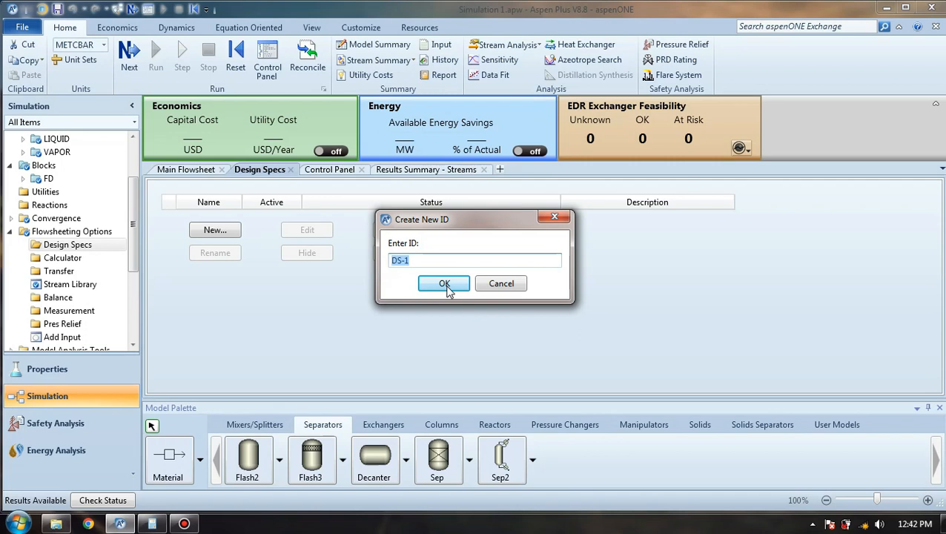
pyautogui.click(447, 288)
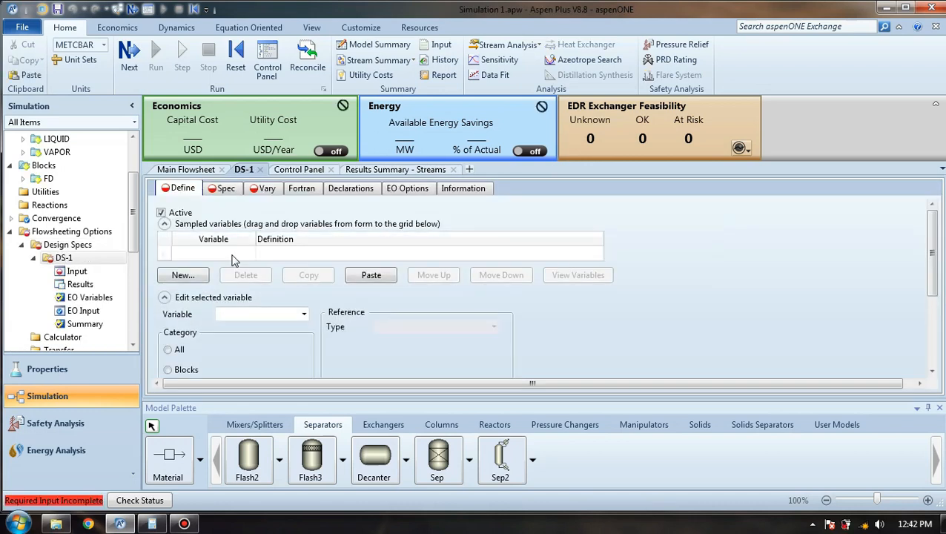
pyautogui.click(231, 254)
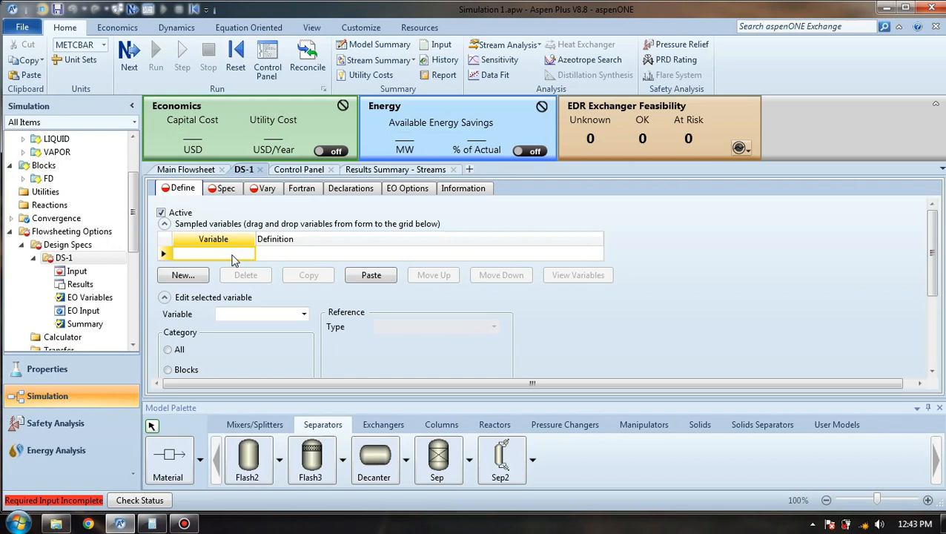
pyautogui.write('NV')
pyautogui.press('BackSpace')
pyautogui.press('BackSpace')
pyautogui.write('MV')
pyautogui.write('B')
pyautogui.write('B')
pyautogui.press('BackSpace')
pyautogui.press('BackSpace')
pyautogui.press('BackSpace')
pyautogui.write('B')
pyautogui.press('Return')
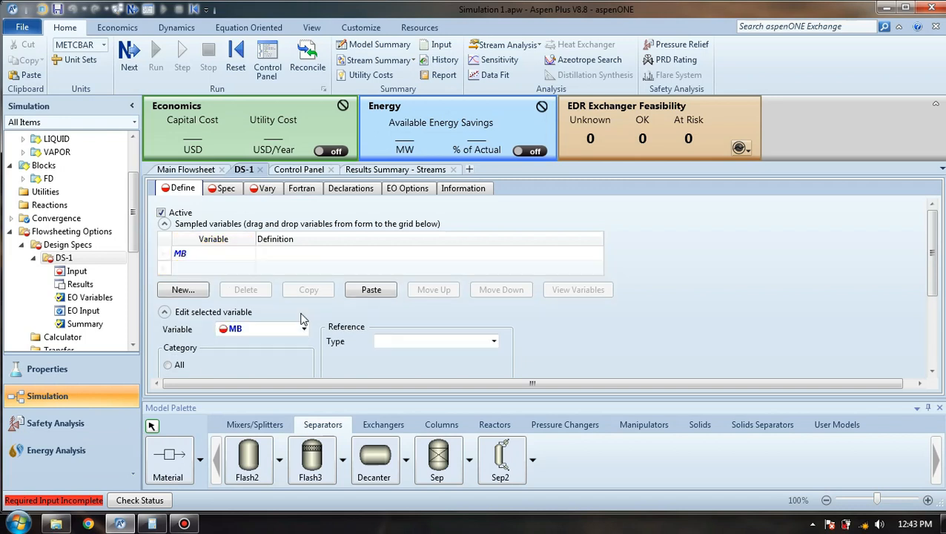
# Step: Define MB in the Streams category as the Mole-Frac of component BENZE-01 in the VAPOR stream
pyautogui.scroll(-1, 267, 326)
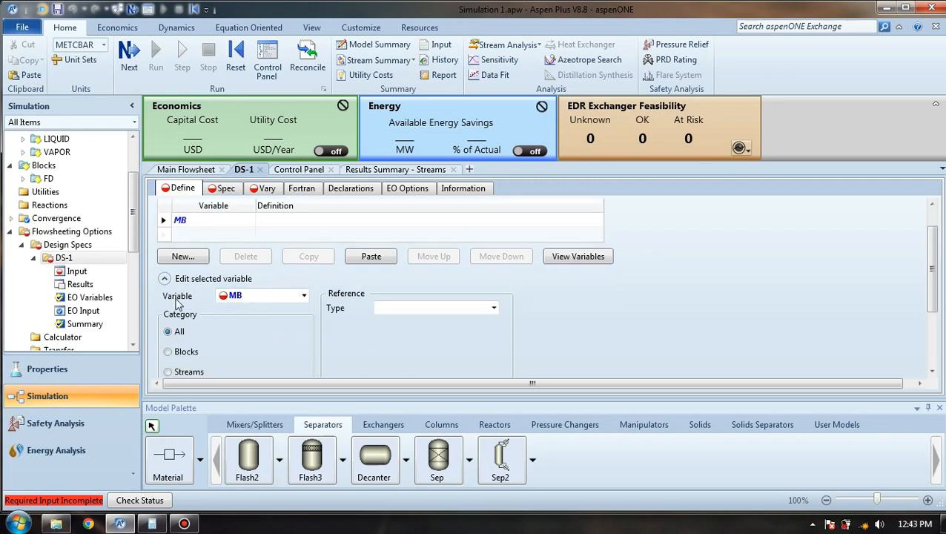
pyautogui.scroll(-1, 208, 321)
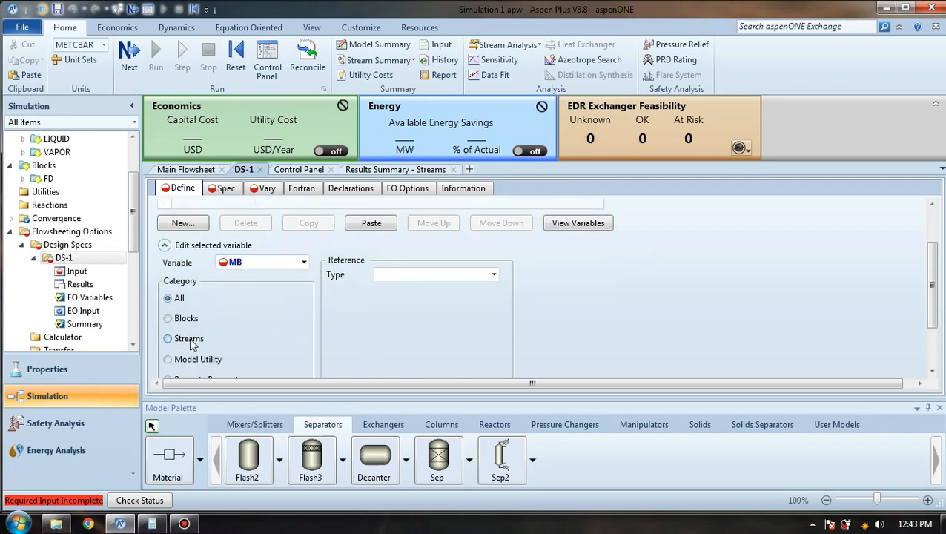
pyautogui.click(189, 340)
pyautogui.click(494, 275)
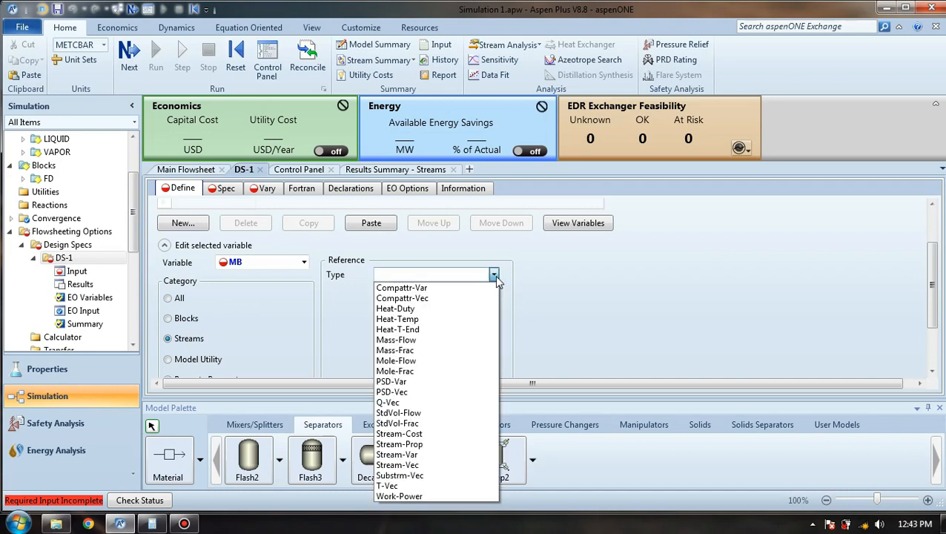
pyautogui.click(402, 374)
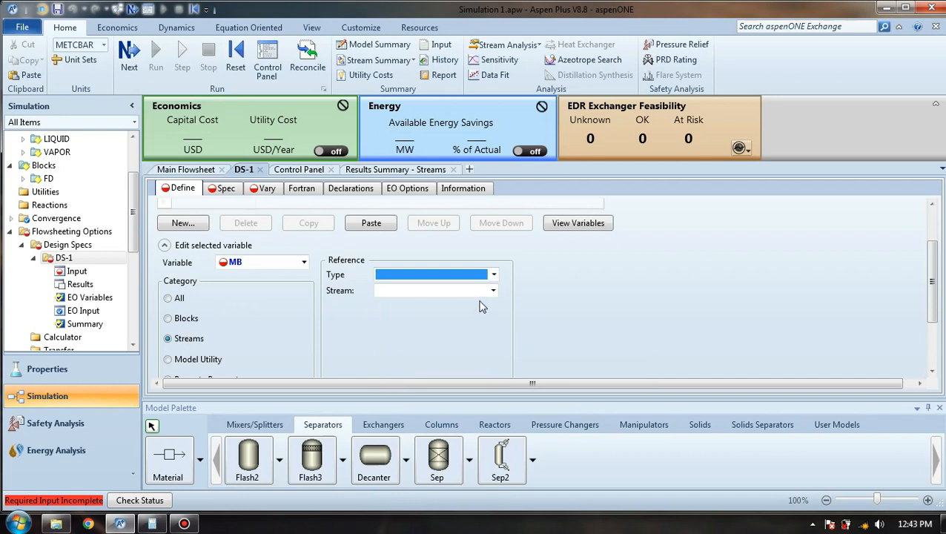
pyautogui.click(491, 292)
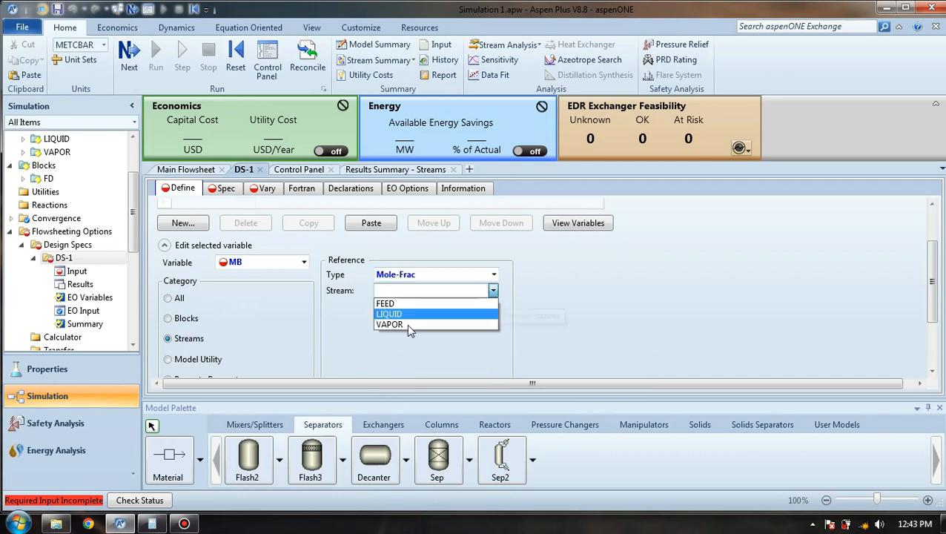
pyautogui.click(472, 323)
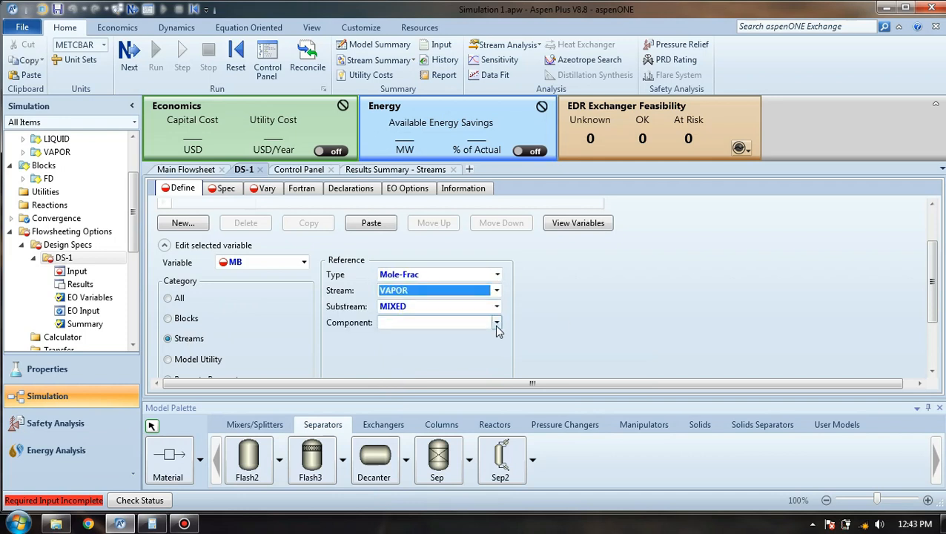
pyautogui.click(497, 324)
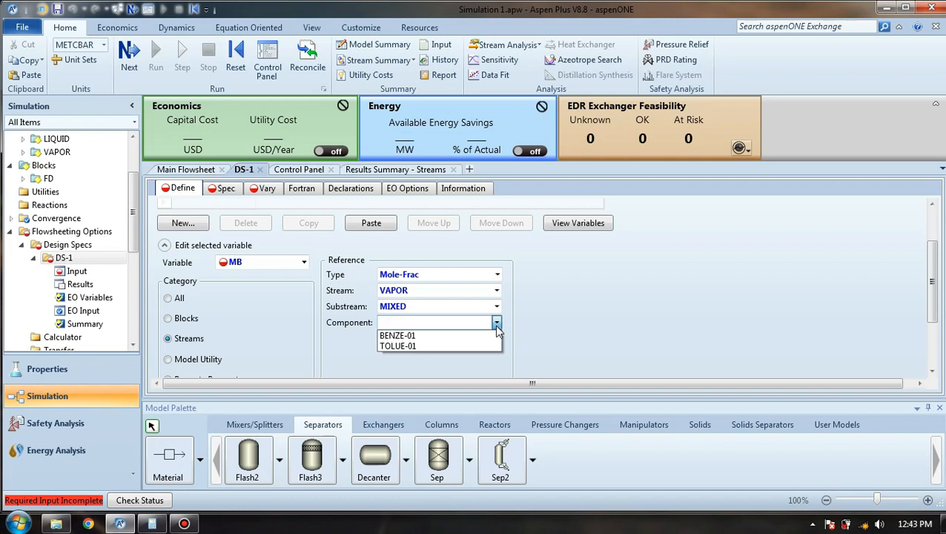
pyautogui.click(427, 336)
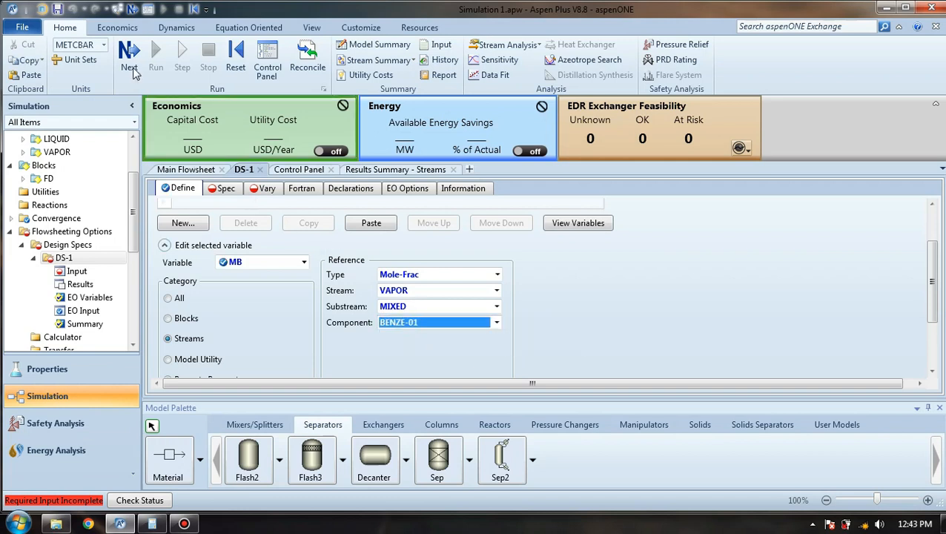
# Step: Set the design specification expression to MB with a target of 0.6 and a tolerance of 0.0001
pyautogui.click(225, 189)
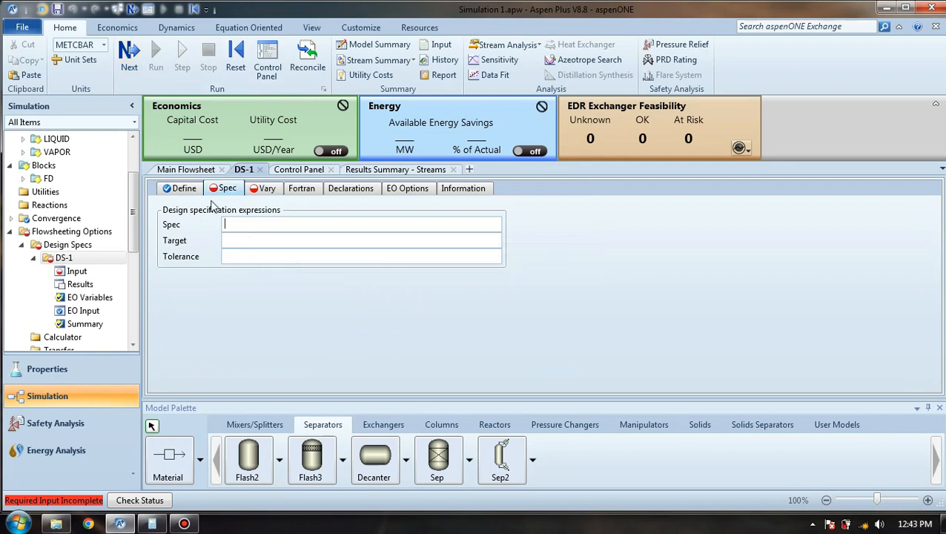
pyautogui.click(231, 227)
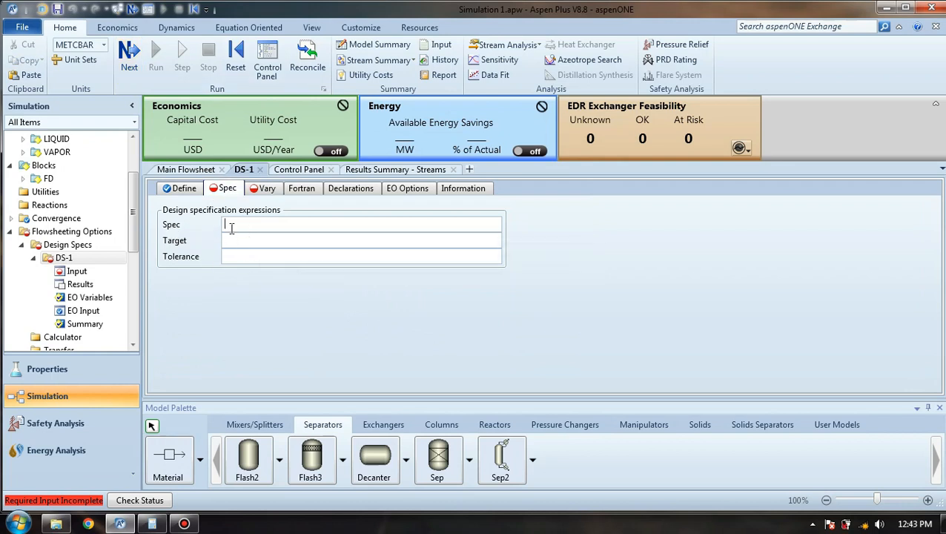
pyautogui.write('MB')
pyautogui.click(240, 239)
pyautogui.write('0.')
pyautogui.click(249, 258)
pyautogui.write('0.0001')
pyautogui.click(296, 357)
pyautogui.click(130, 58)
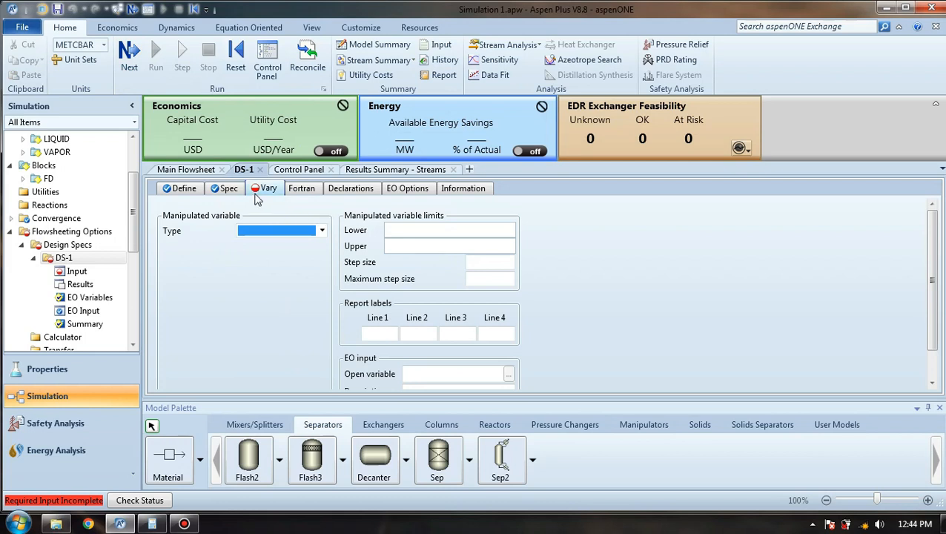
# Step: Choose the FD block's TEMP variable, of type Block-Var, as the manipulated variable of DS-1
pyautogui.click(323, 232)
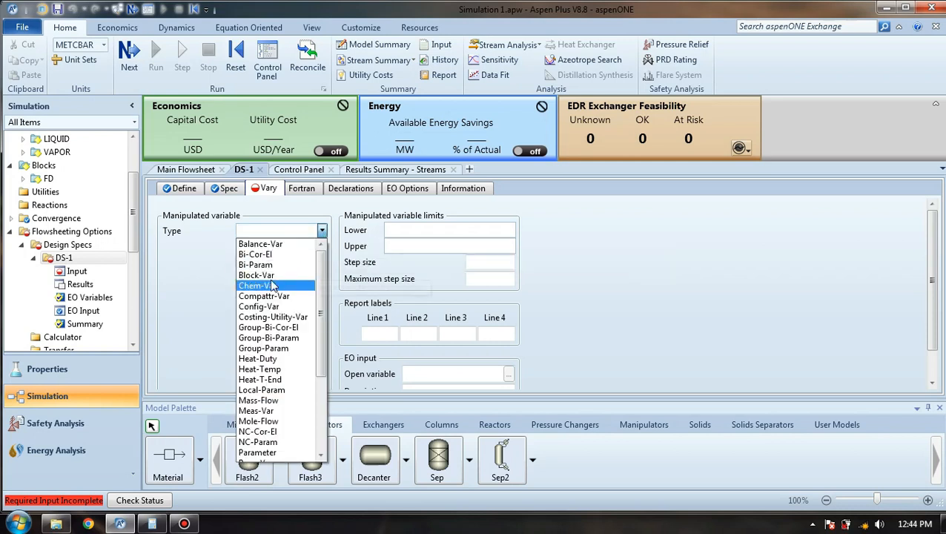
pyautogui.click(311, 275)
pyautogui.click(321, 248)
pyautogui.click(284, 260)
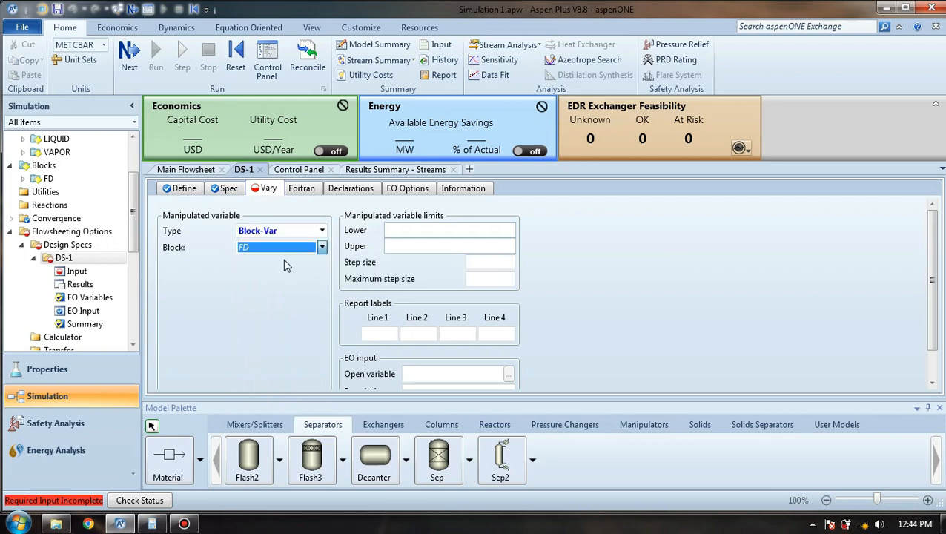
pyautogui.click(322, 265)
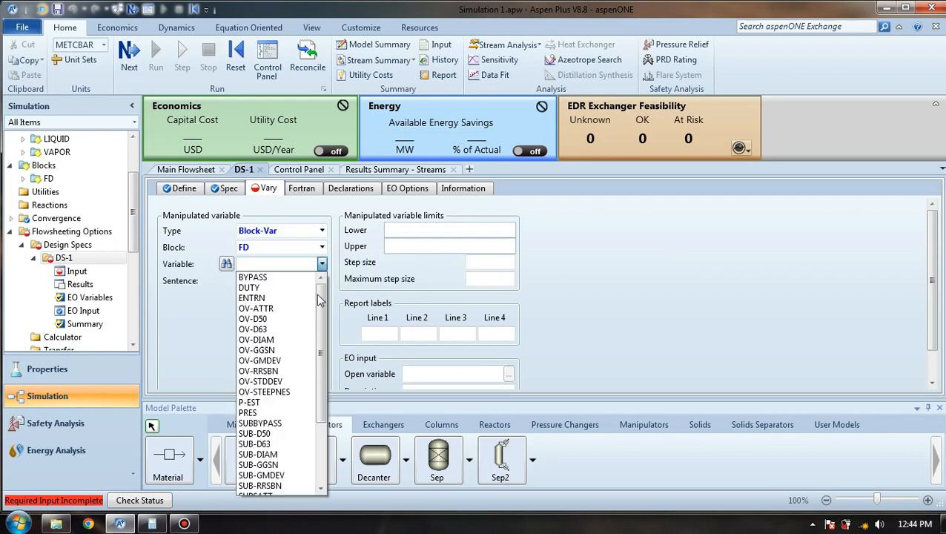
pyautogui.scroll(-3, 323, 363)
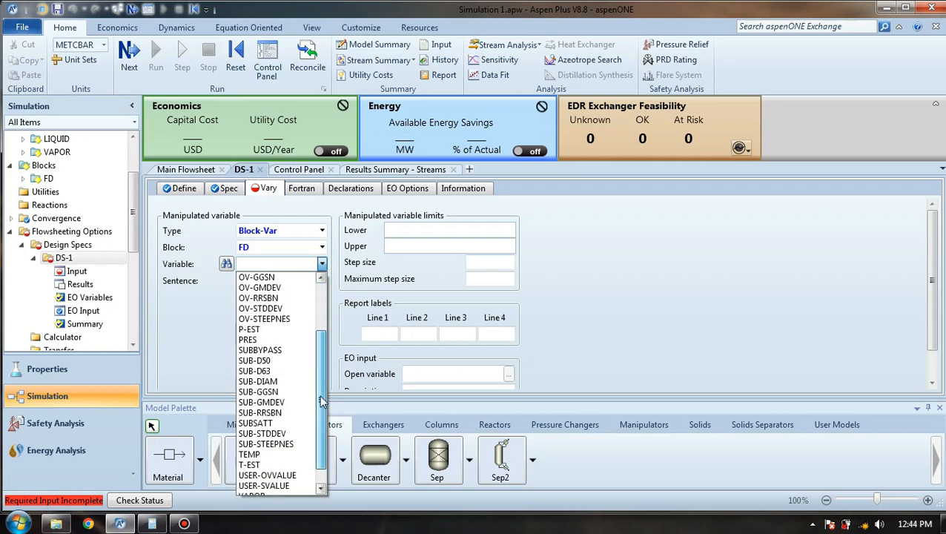
pyautogui.click(250, 436)
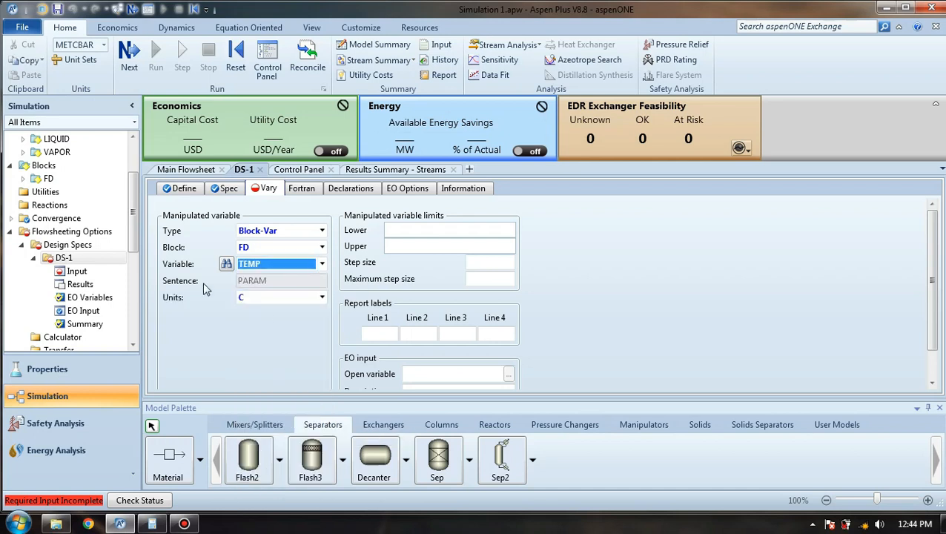
pyautogui.click(641, 289)
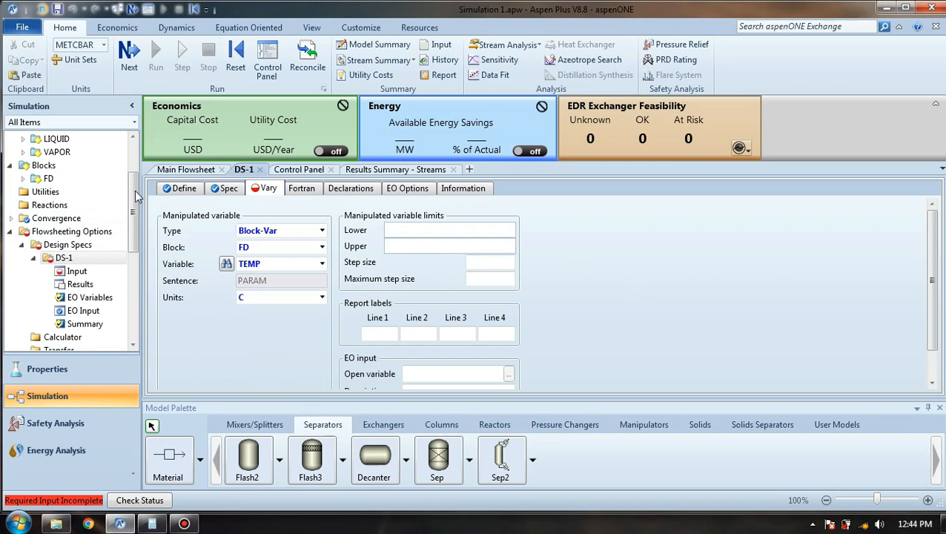
pyautogui.scroll(2, 135, 196)
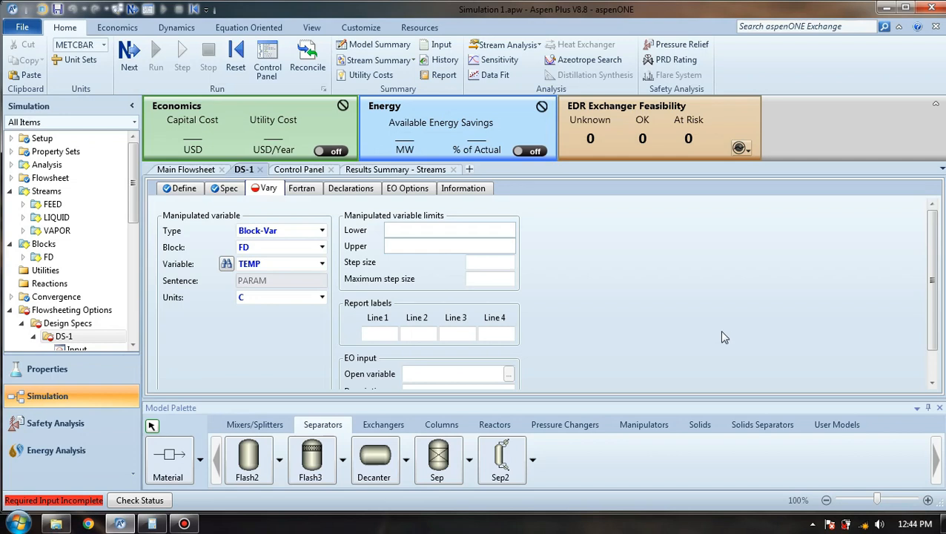
# Step: Limit the manipulated temperature to a lower value of 40 and an upper value of 60, with a step size of 0.5
pyautogui.click(458, 224)
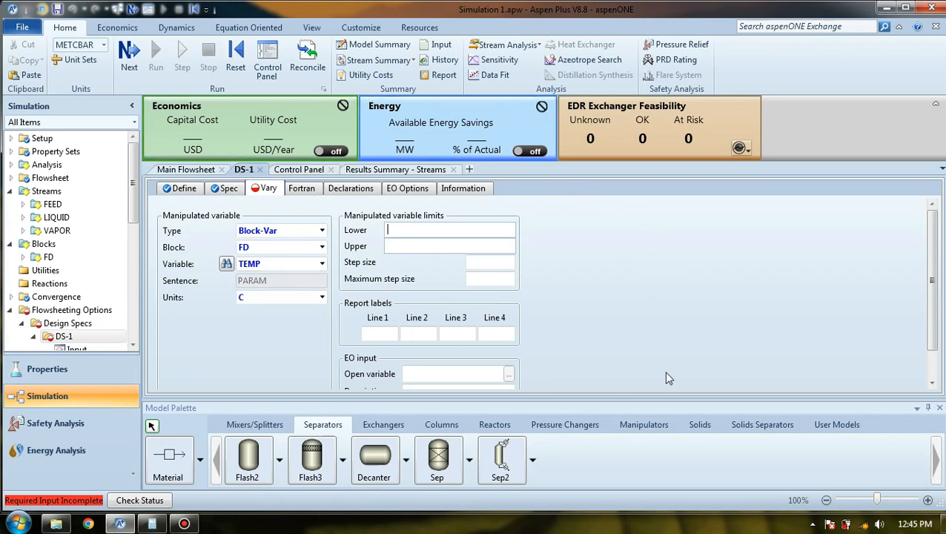
pyautogui.click(385, 231)
pyautogui.write('30')
pyautogui.press('BackSpace')
pyautogui.press('BackSpace')
pyautogui.write('40')
pyautogui.click(394, 246)
pyautogui.write('60')
pyautogui.click(483, 264)
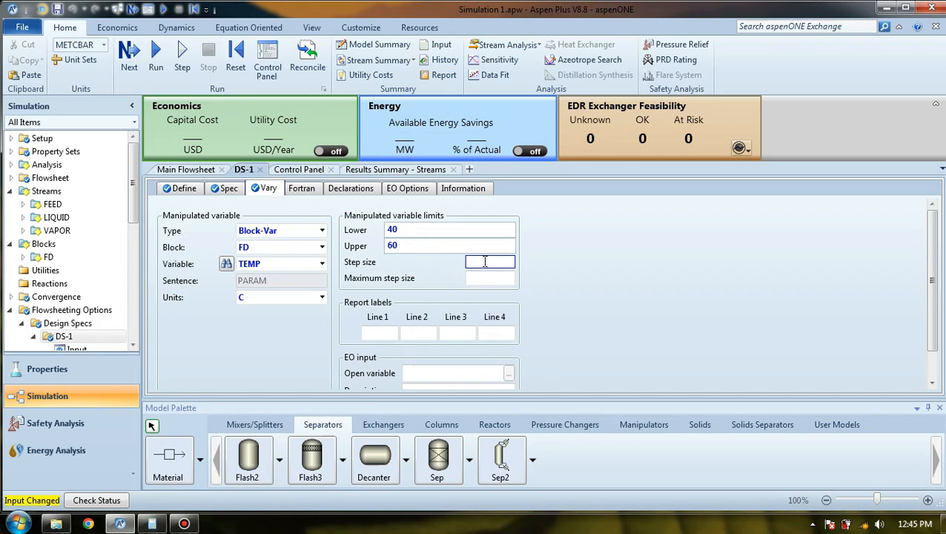
pyautogui.write('0.5')
pyautogui.press('Return')
# Step: Run the simulation and review the DS-1 results for the manipulated variable and MB
pyautogui.click(129, 55)
pyautogui.click(552, 290)
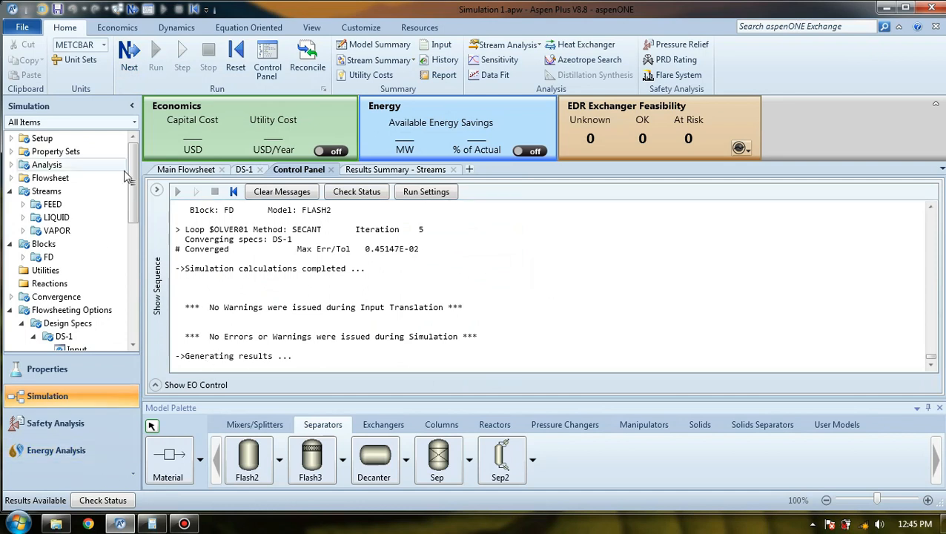
pyautogui.moveTo(132, 184); pyautogui.dragTo(136, 220)
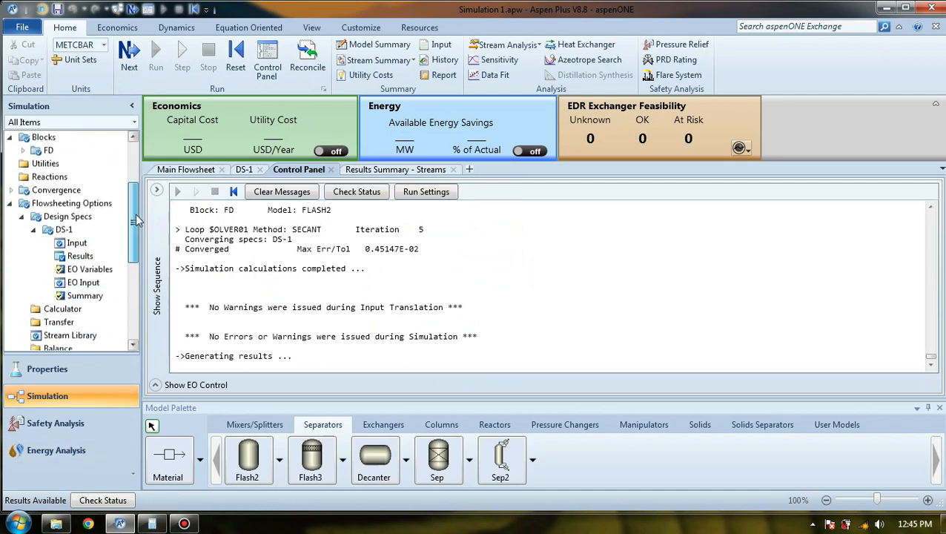
pyautogui.click(80, 256)
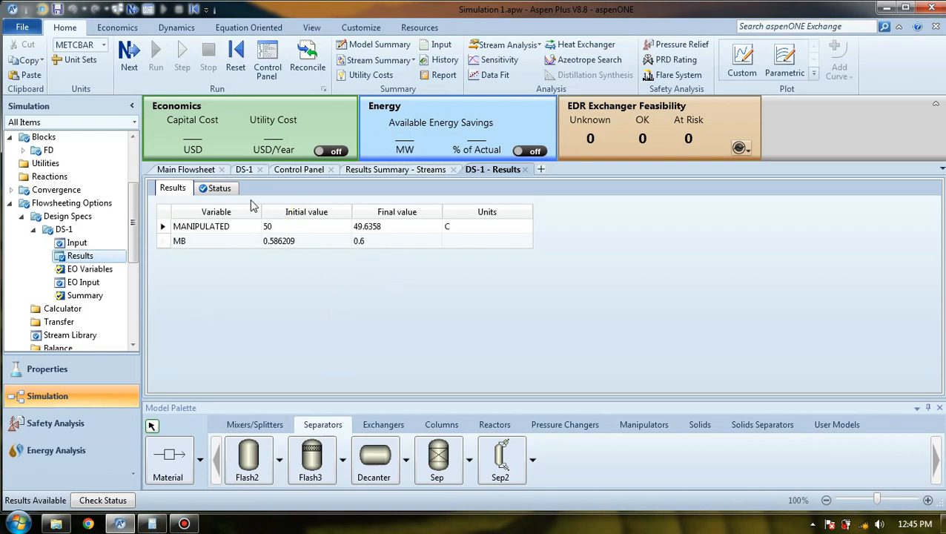
pyautogui.click(220, 209)
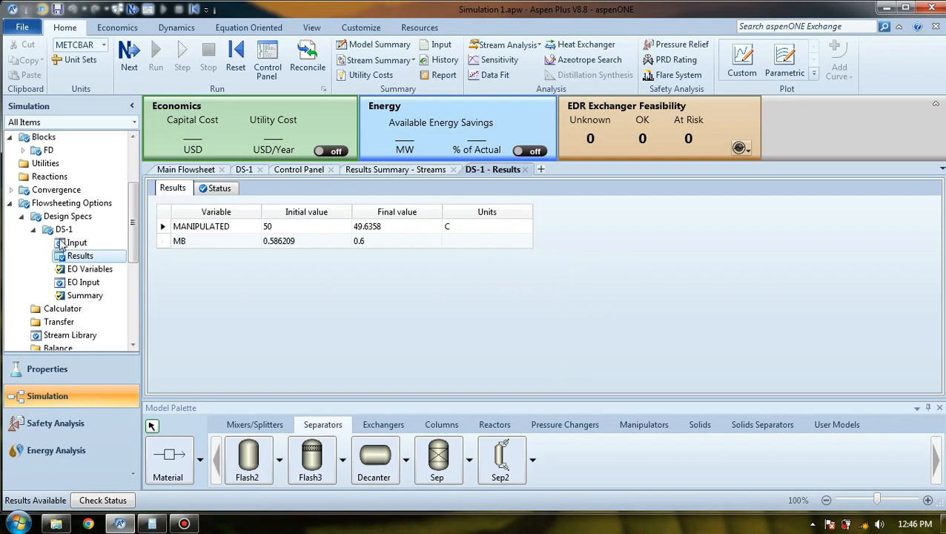
# Step: Reopen the DS-1 input and review its settings, dismissing the Windows color scheme prompt
pyautogui.scroll(3, 132, 201)
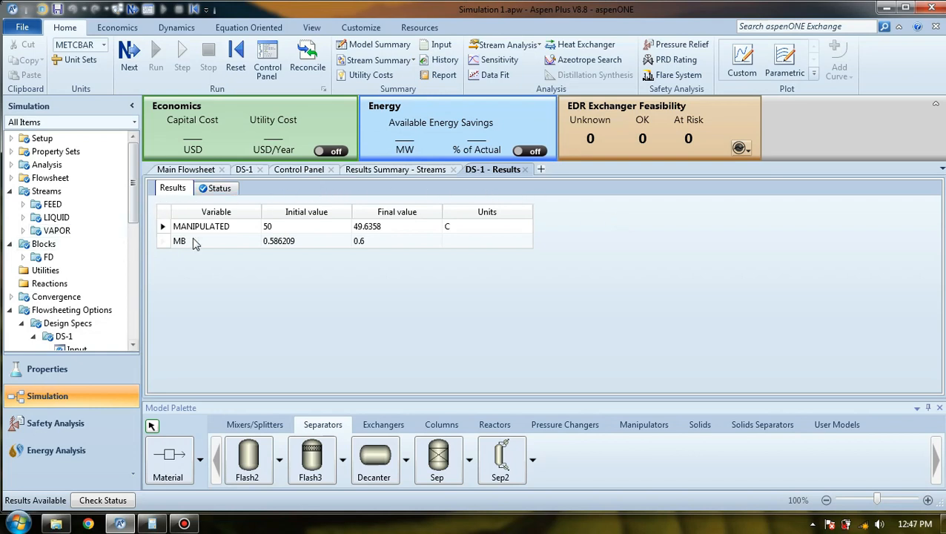
pyautogui.click(243, 169)
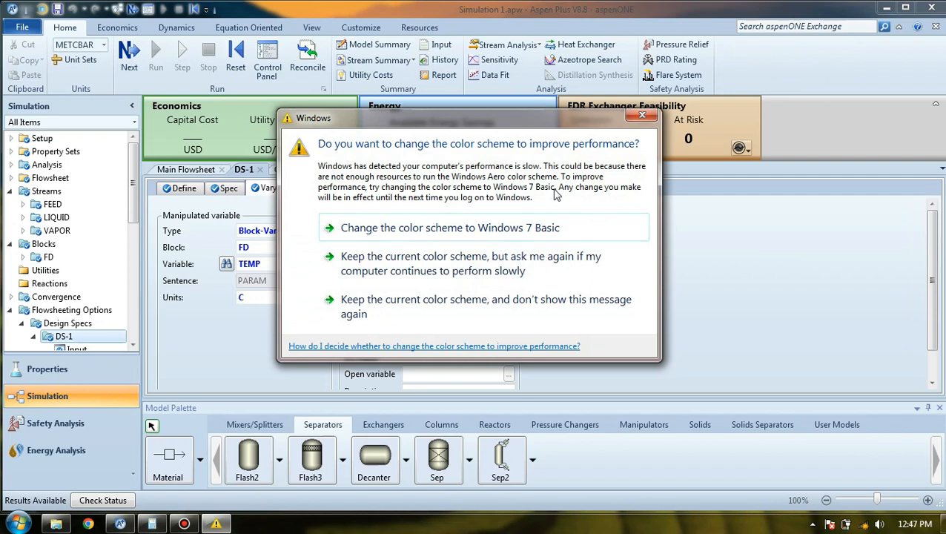
pyautogui.click(184, 523)
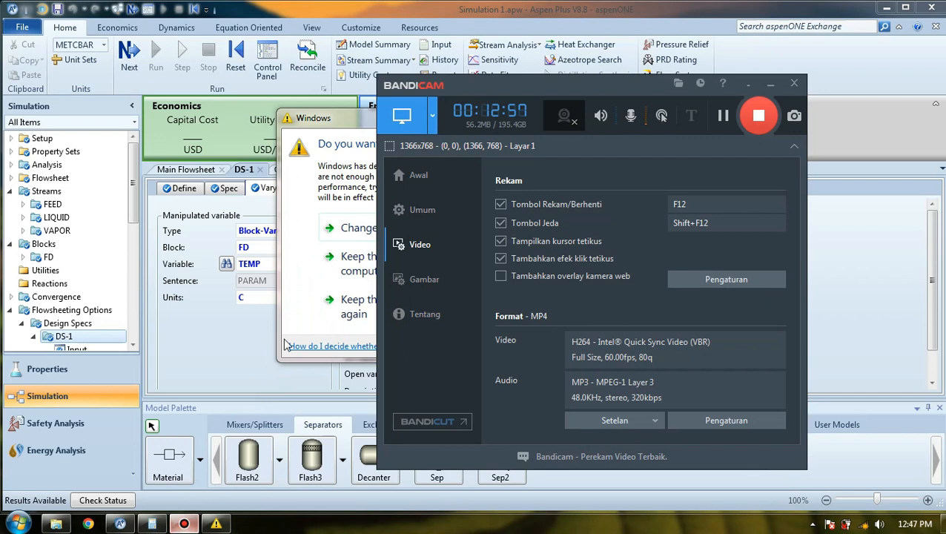
pyautogui.click(348, 129)
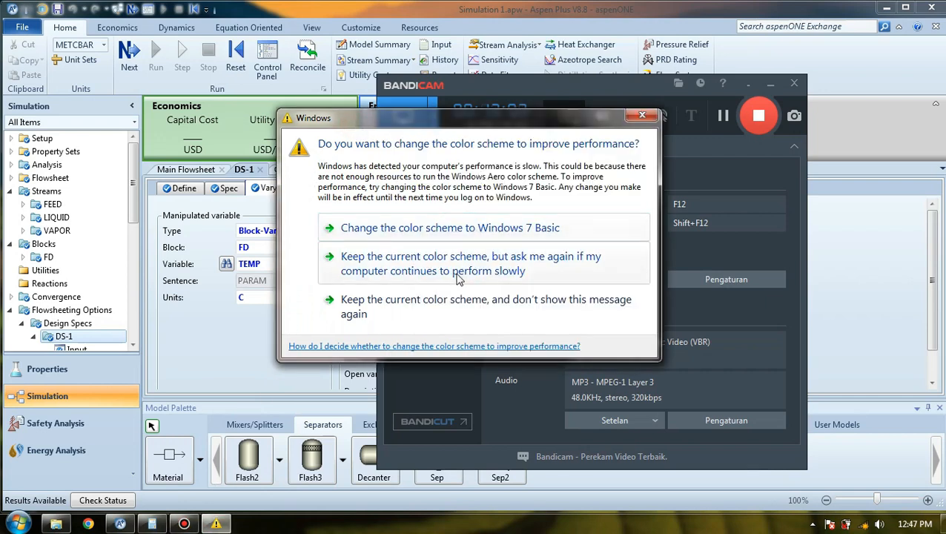
pyautogui.click(634, 117)
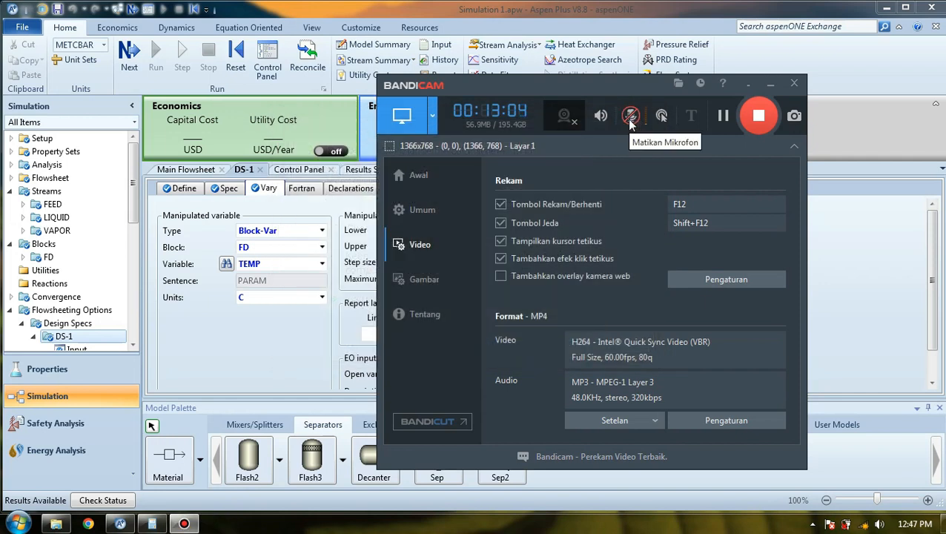
pyautogui.click(840, 246)
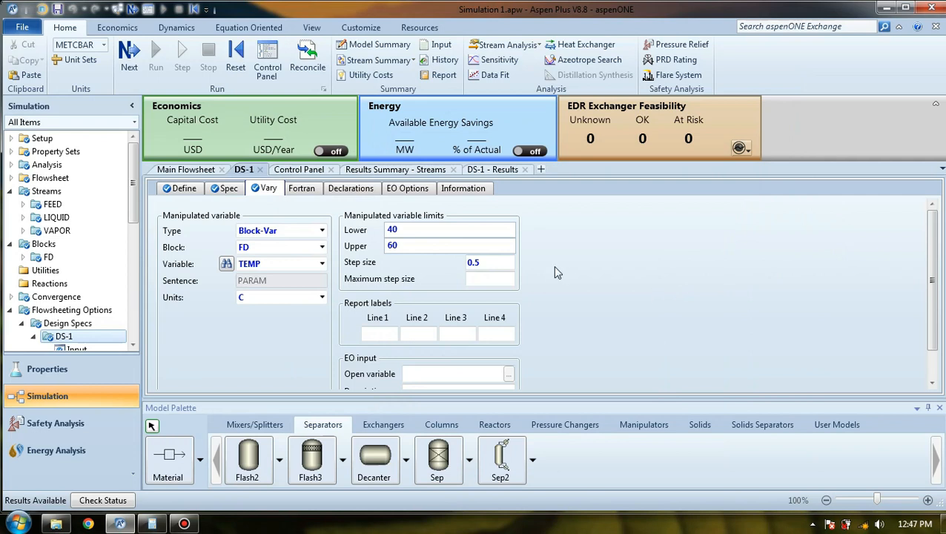
pyautogui.click(223, 190)
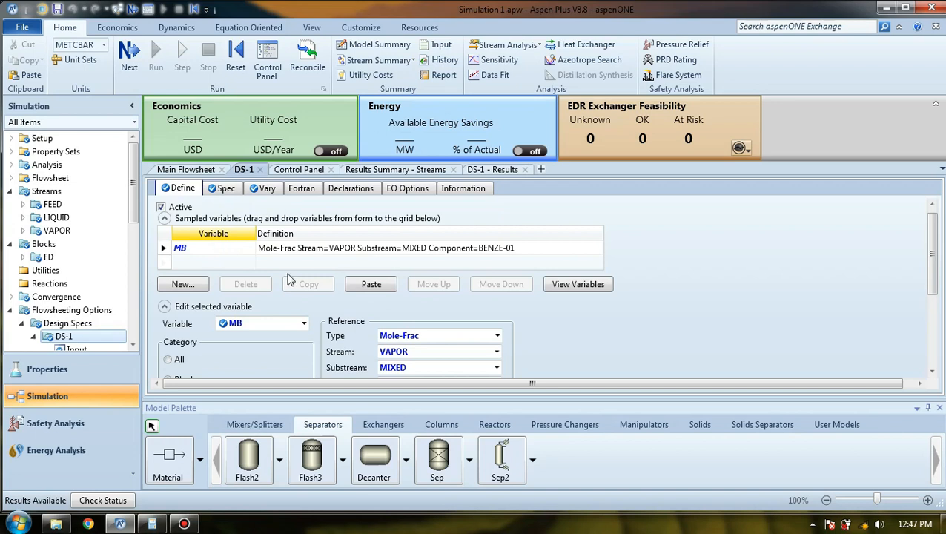
# Step: Review DS-1's manipulated-variable settings and browse the variables available for the FD block
pyautogui.click(263, 189)
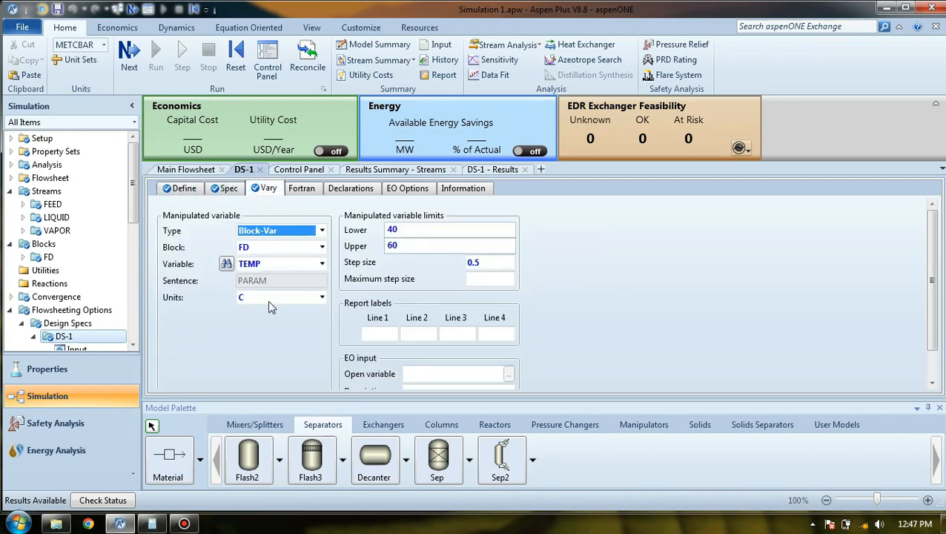
pyautogui.click(322, 265)
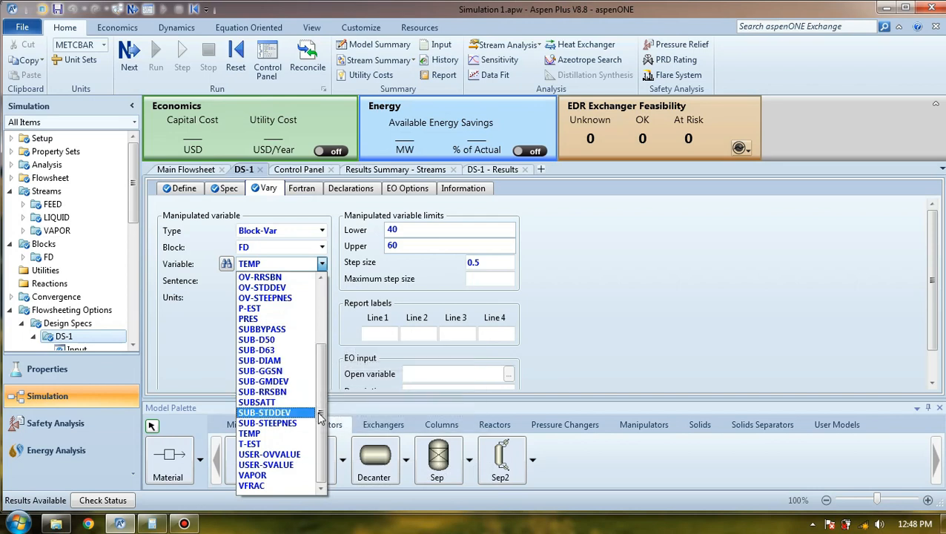
pyautogui.scroll(3, 320, 417)
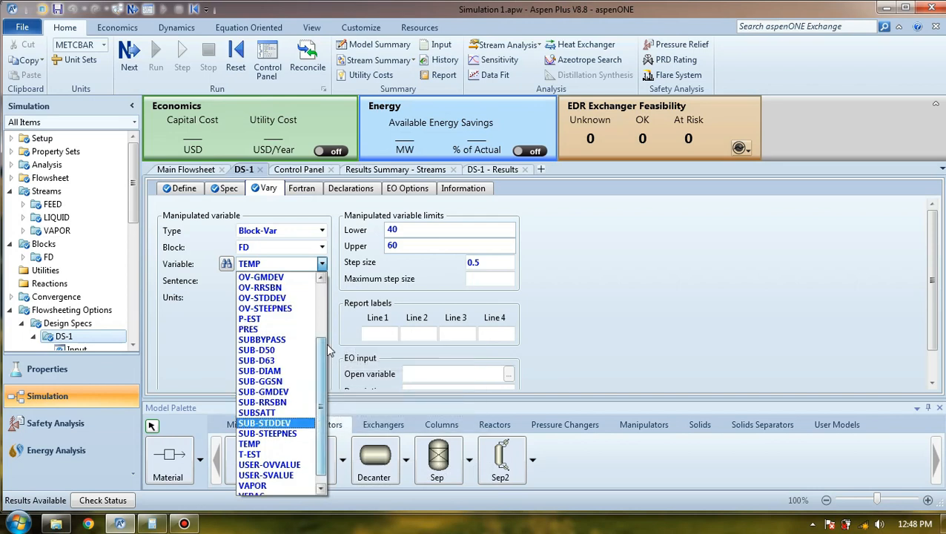
# Step: Set the target of the DS-1 design specification to 0.5
pyautogui.click(220, 193)
pyautogui.click(221, 192)
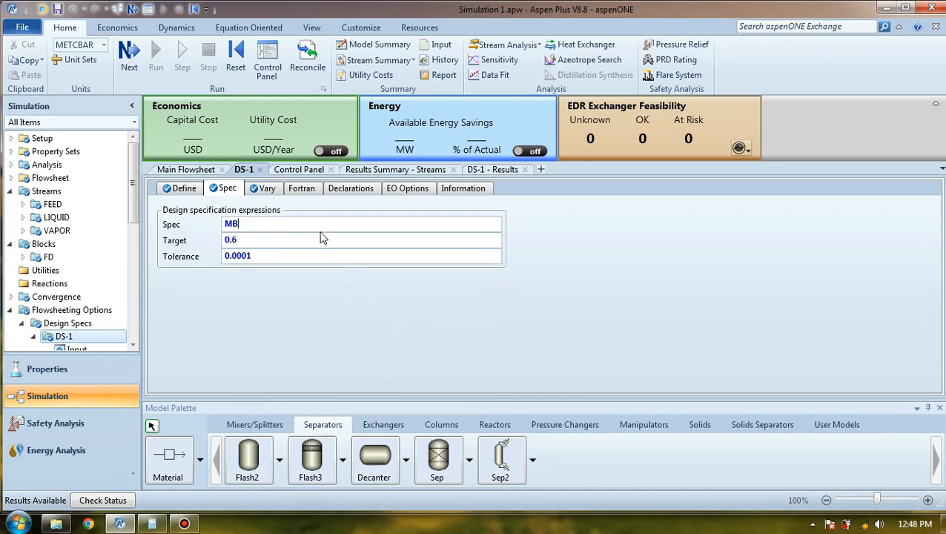
pyautogui.click(254, 237)
pyautogui.press('BackSpace')
pyautogui.write('0')
pyautogui.press('BackSpace')
pyautogui.write('5')
pyautogui.click(270, 307)
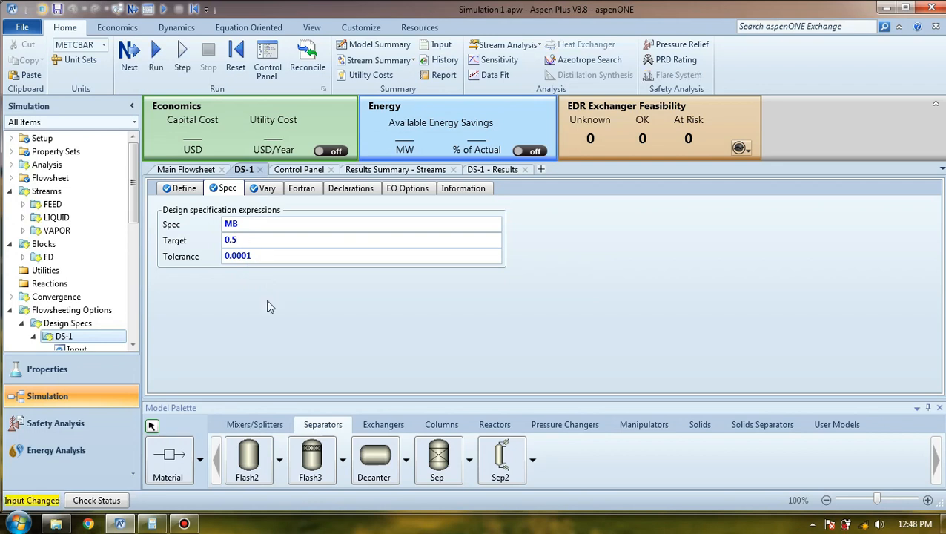
# Step: Run the simulation with the changed target and review the DS-1 results for the manipulated variable and MB
pyautogui.click(130, 57)
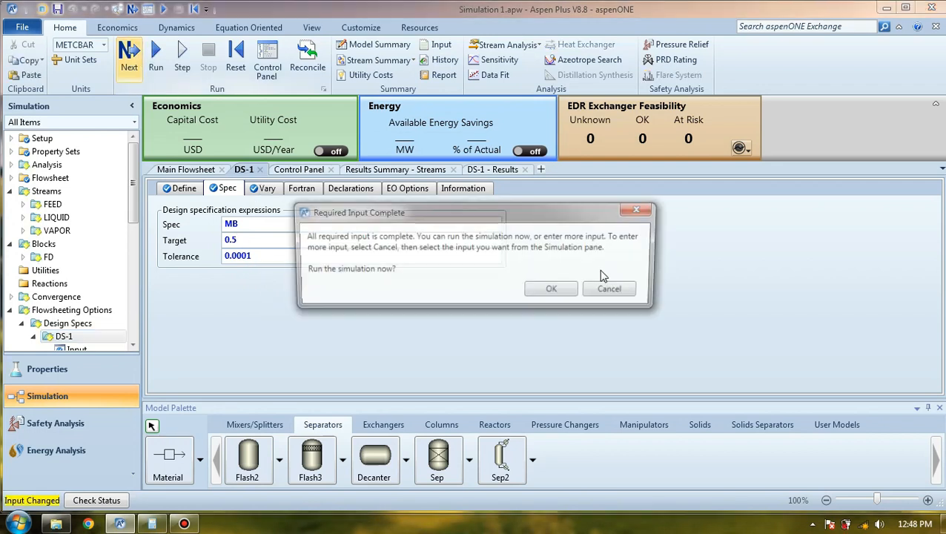
pyautogui.click(554, 291)
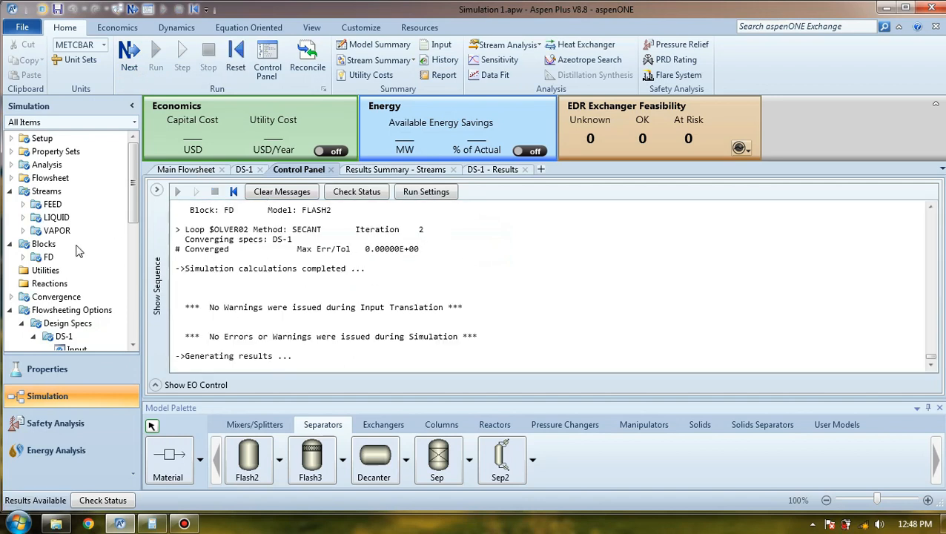
pyautogui.scroll(-4, 130, 202)
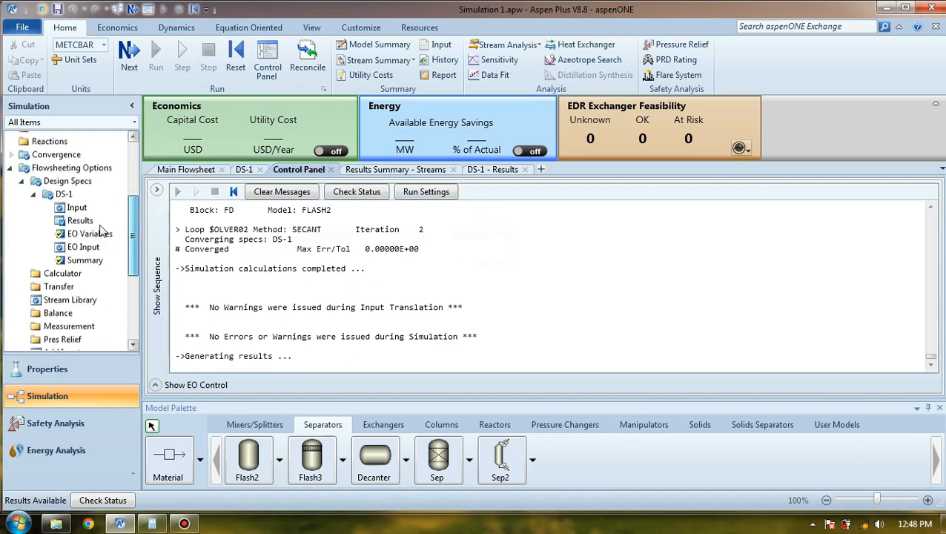
pyautogui.click(80, 220)
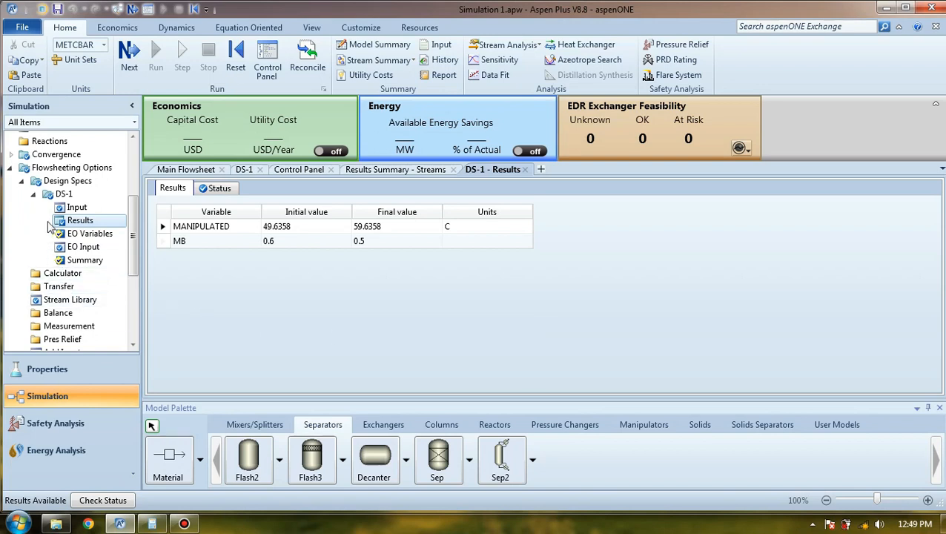
# Step: Collapse the DS-1 and Design Specs branches and return to the main flowsheet
pyautogui.click(32, 194)
pyautogui.click(22, 182)
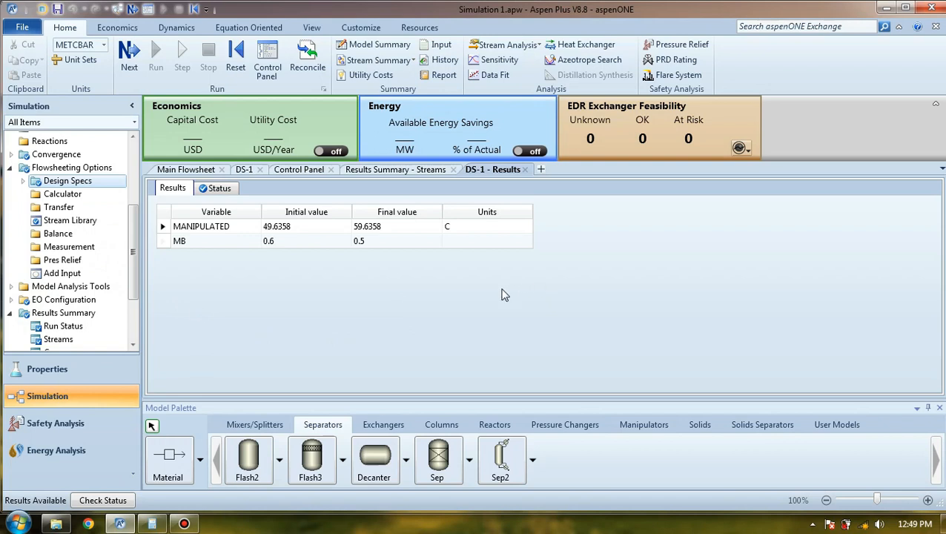
pyautogui.moveTo(131, 231); pyautogui.dragTo(141, 167)
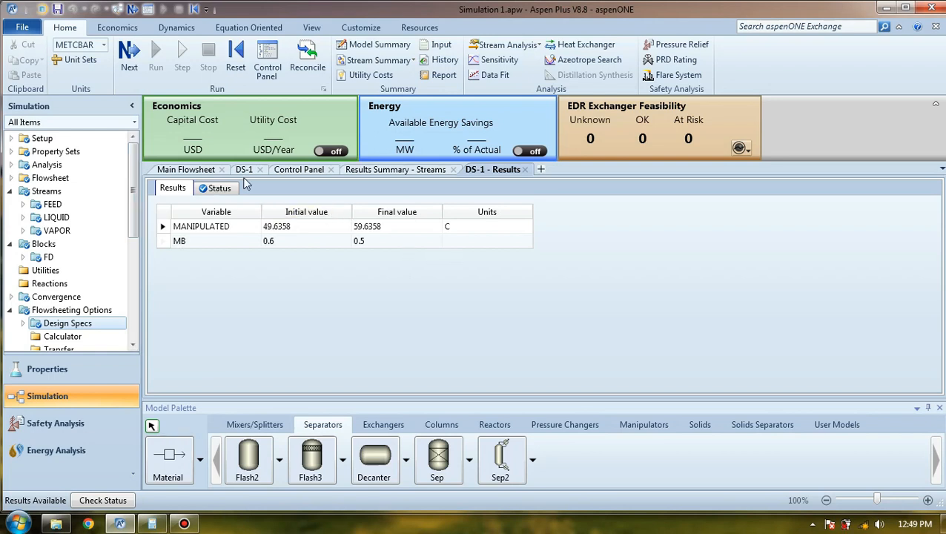
pyautogui.click(196, 175)
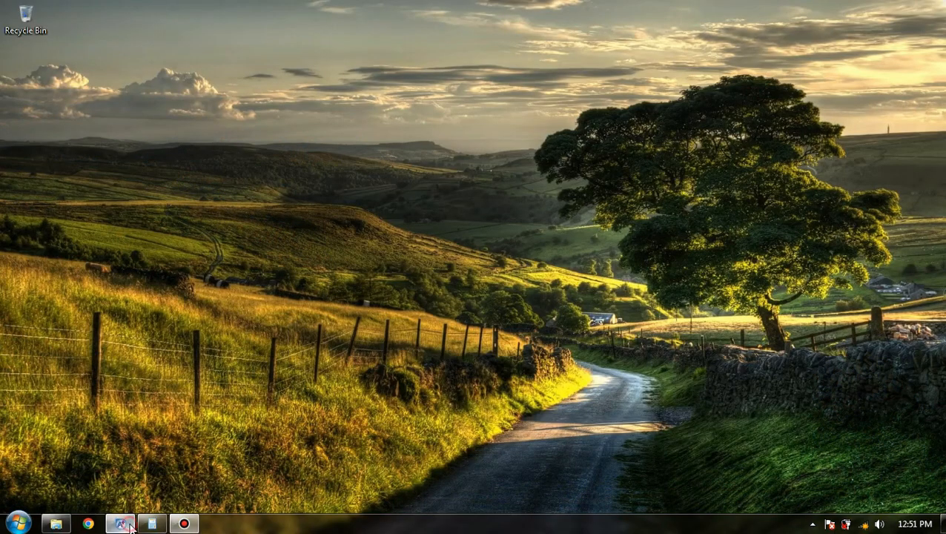
# Step: Switch back to Aspen Plus and shift the FEED stream label slightly closer to the FD block, leaving it deselected
pyautogui.click(119, 523)
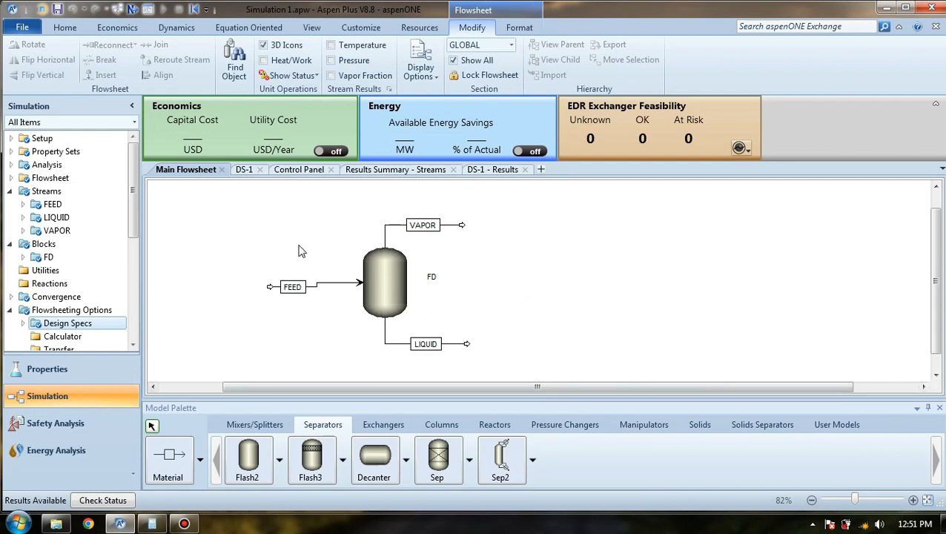
pyautogui.moveTo(299, 291); pyautogui.dragTo(311, 291)
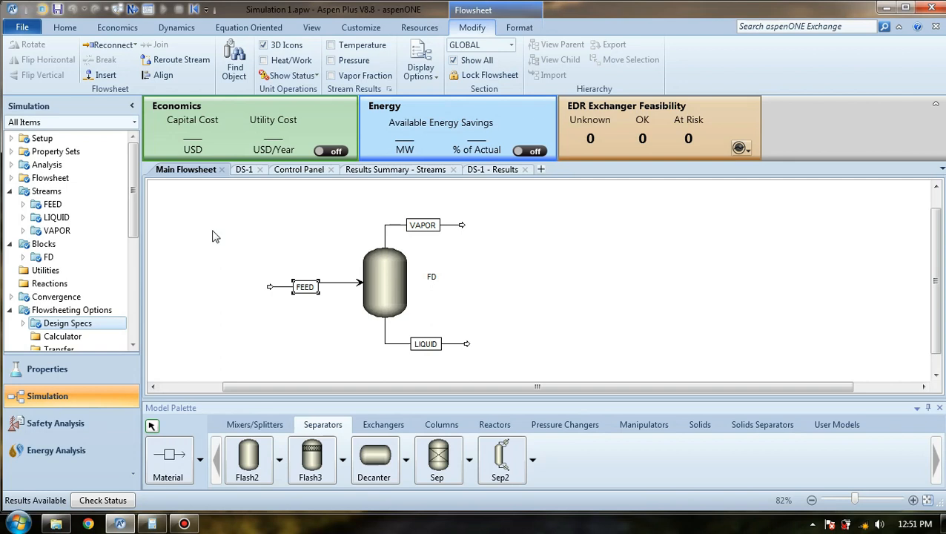
pyautogui.moveTo(132, 212); pyautogui.dragTo(131, 252)
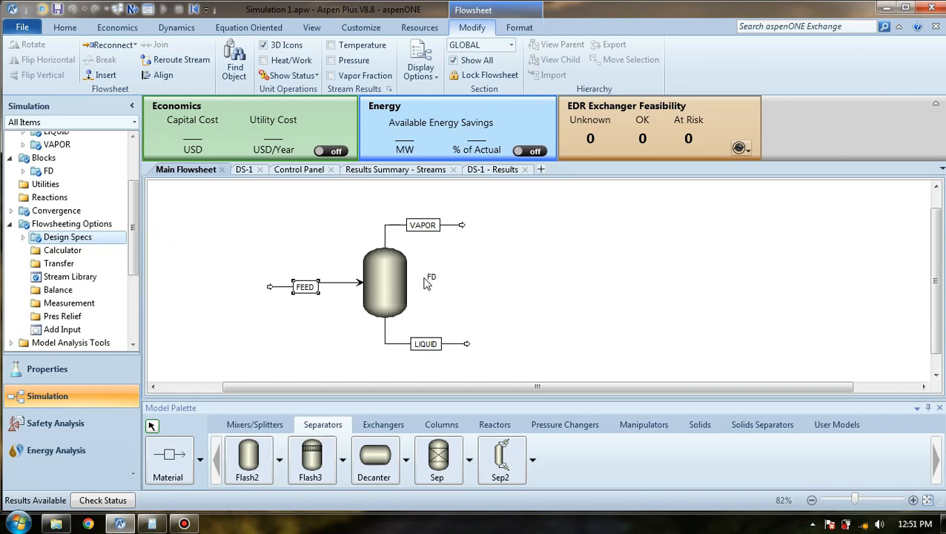
pyautogui.click(489, 270)
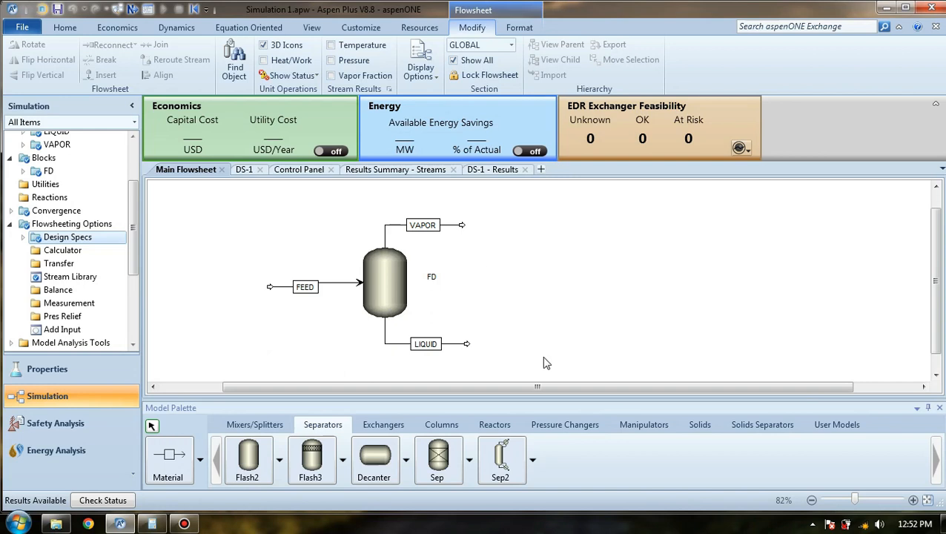
# Step: Save the simulation file and show the desktop
pyautogui.click(57, 9)
pyautogui.press('super+d')
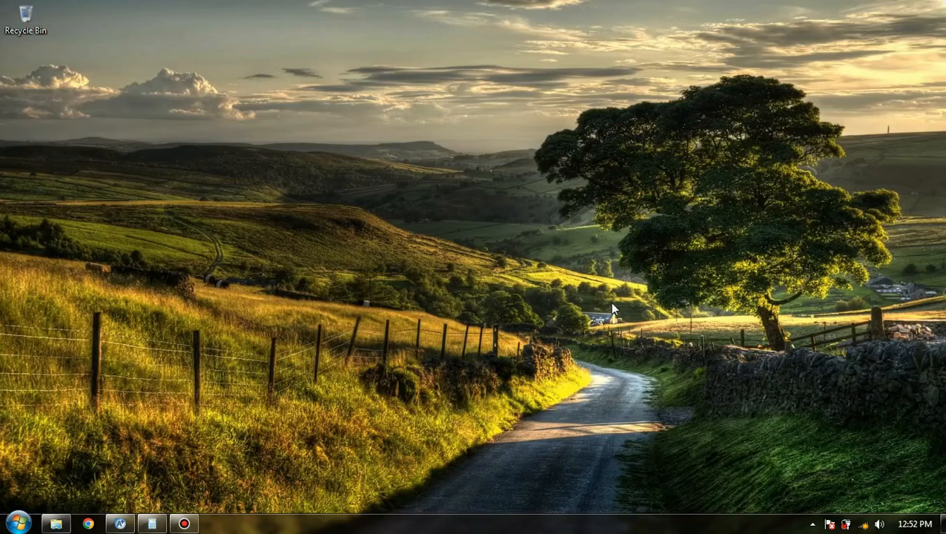